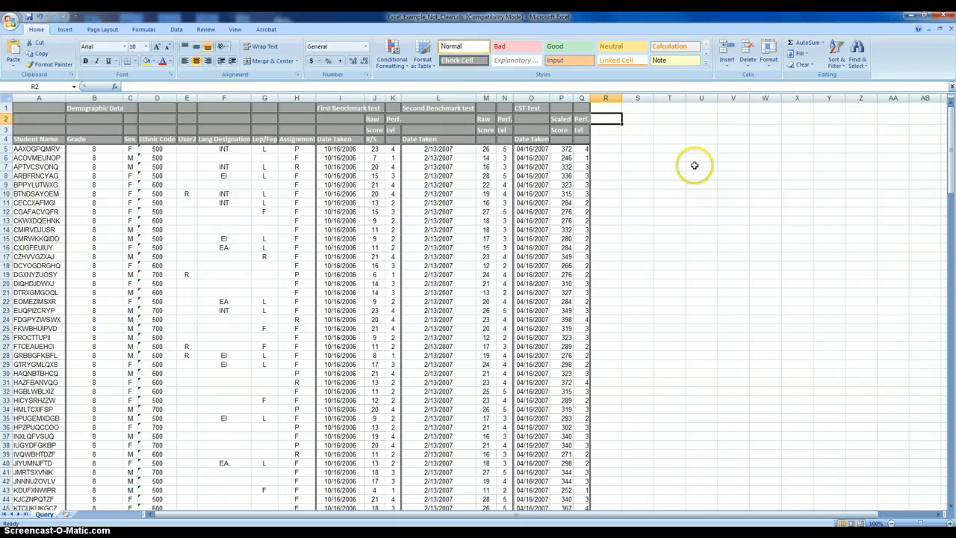
Insert a blank row 5 between the header rows and the first student record.
left_click_drag(952, 119, 942, 272)
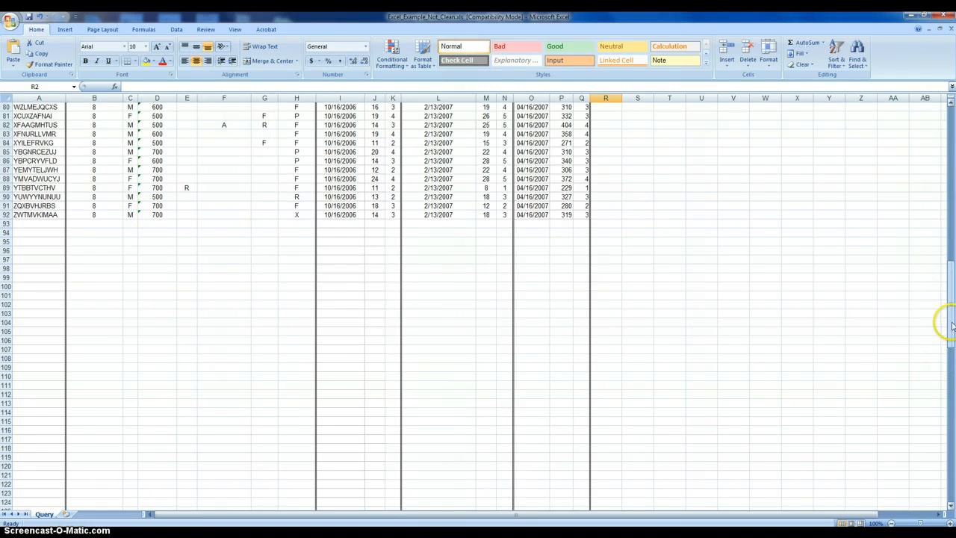
left_click_drag(945, 320, 948, 149)
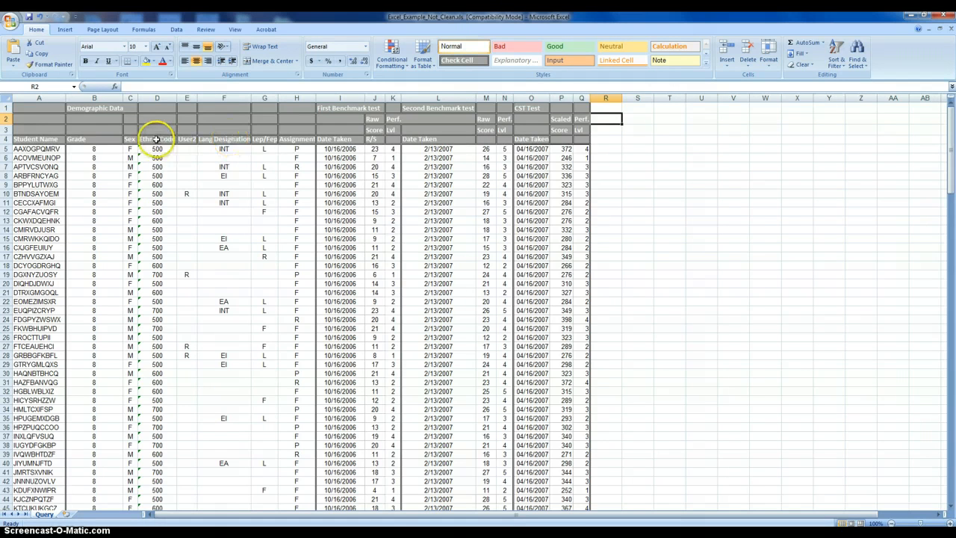
right_click(6, 149)
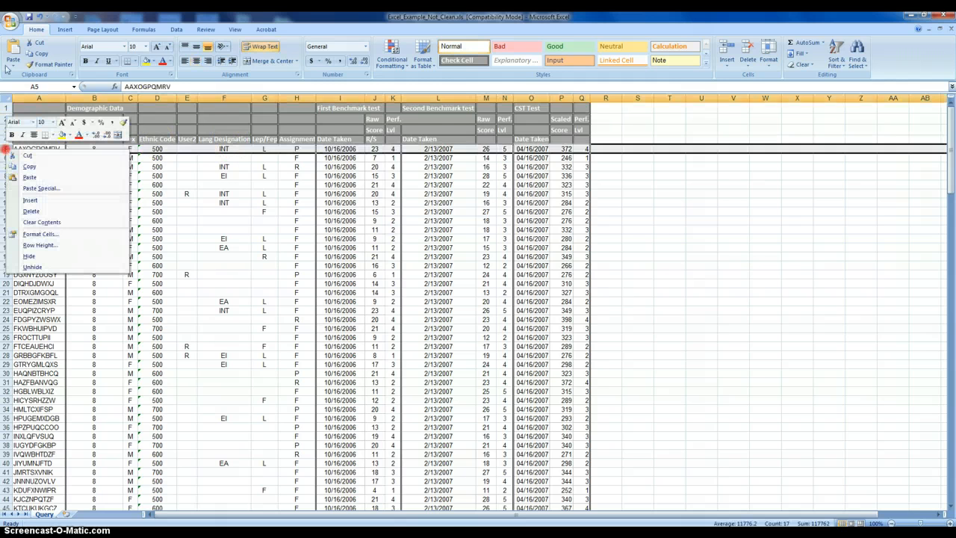
left_click(31, 200)
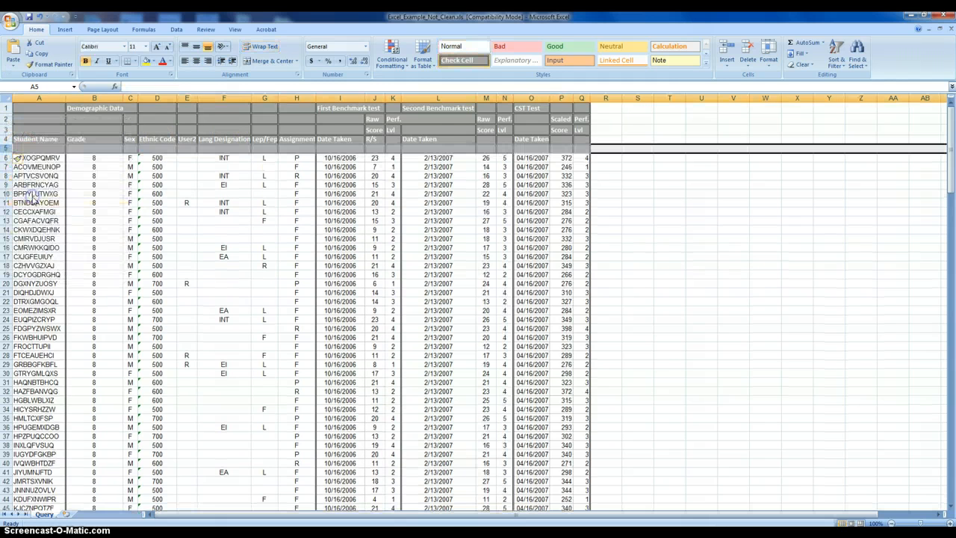
left_click(51, 149)
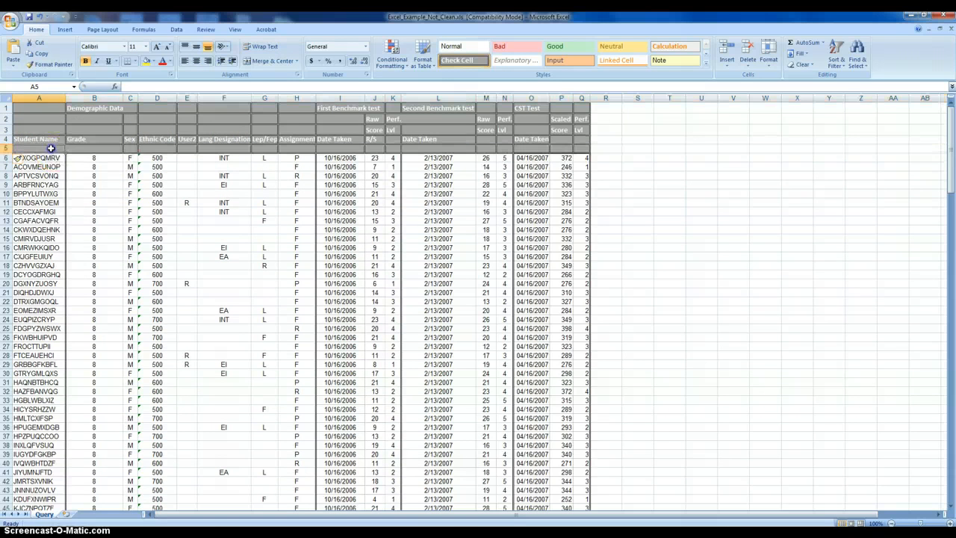
left_click(8, 148)
right_click(9, 147)
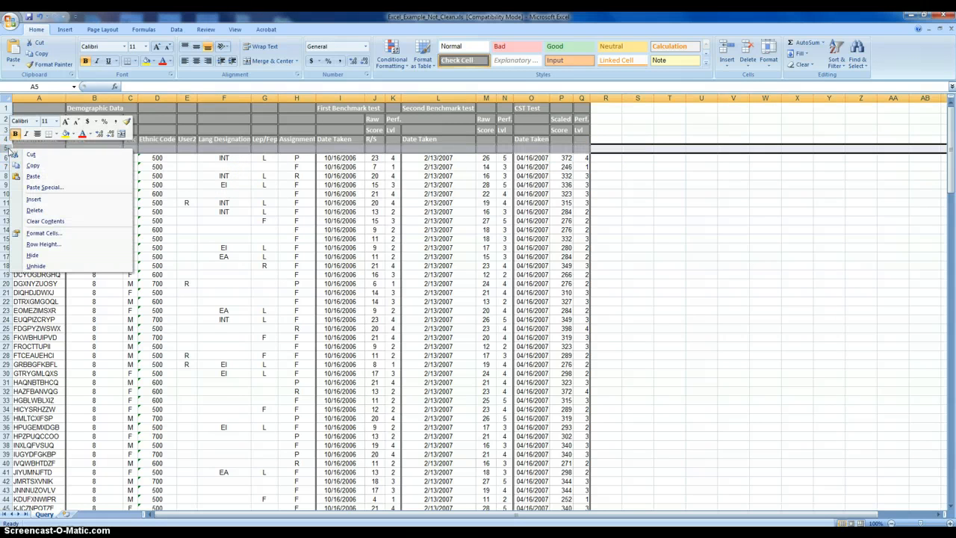
left_click(9, 149)
Enter the short variable names id, grade and sex in cells A5 to C5 of the new row.
left_click(29, 148)
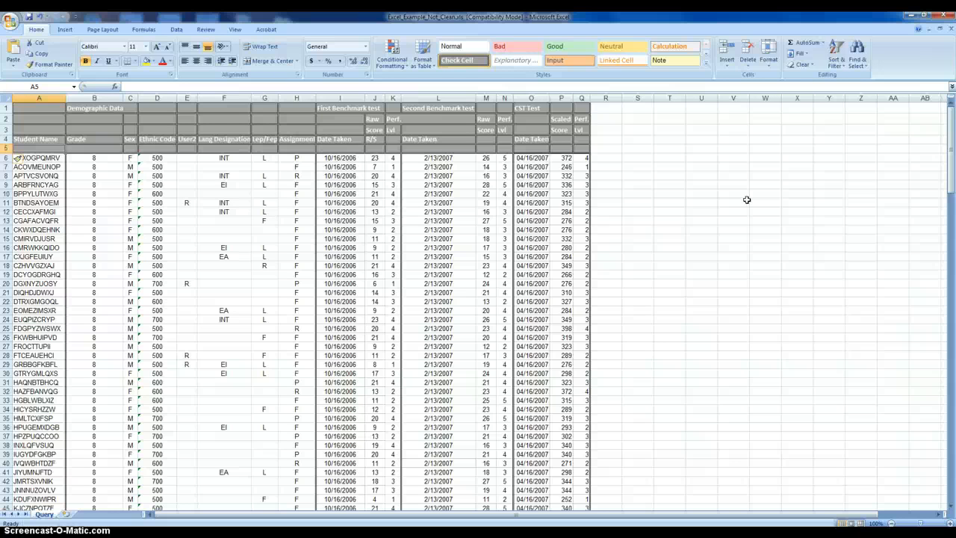
type("id")
key("Tab")
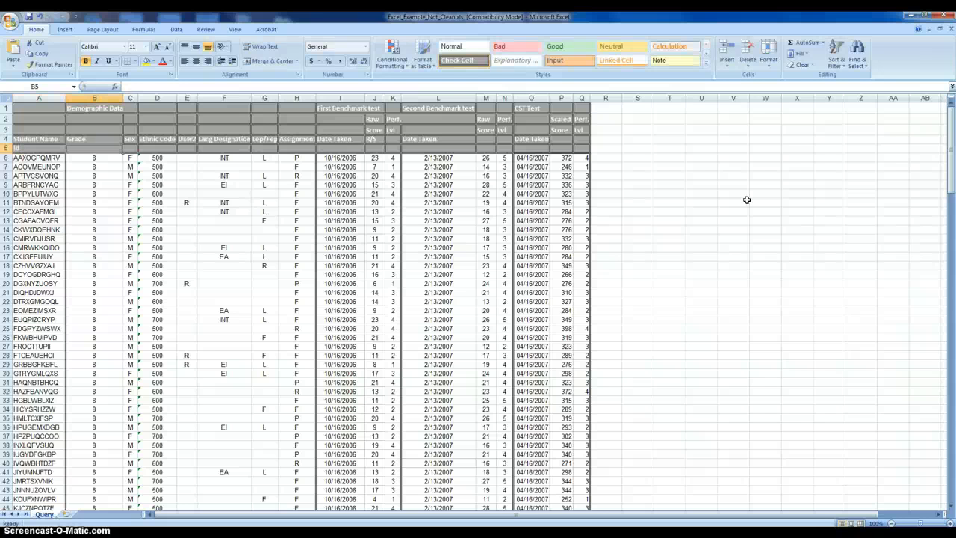
type("grade")
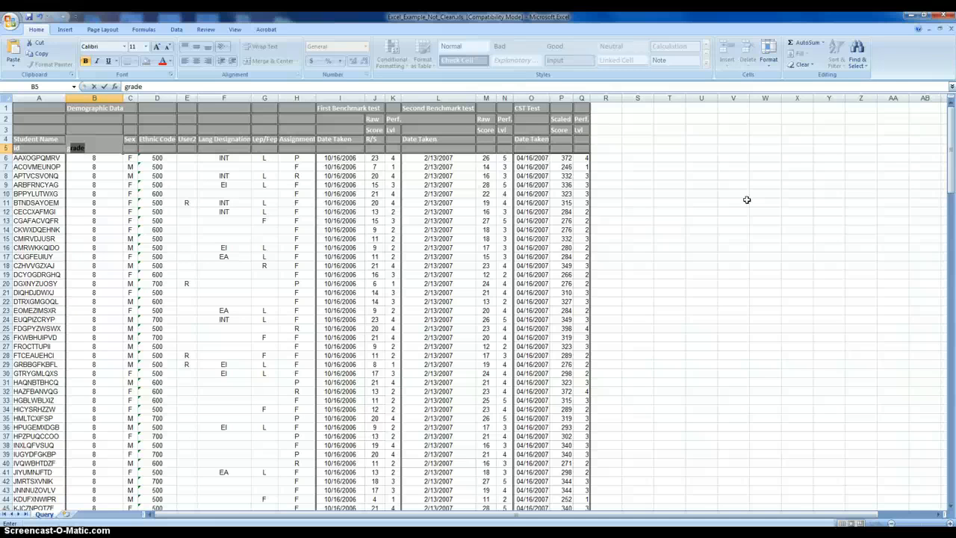
key("Tab")
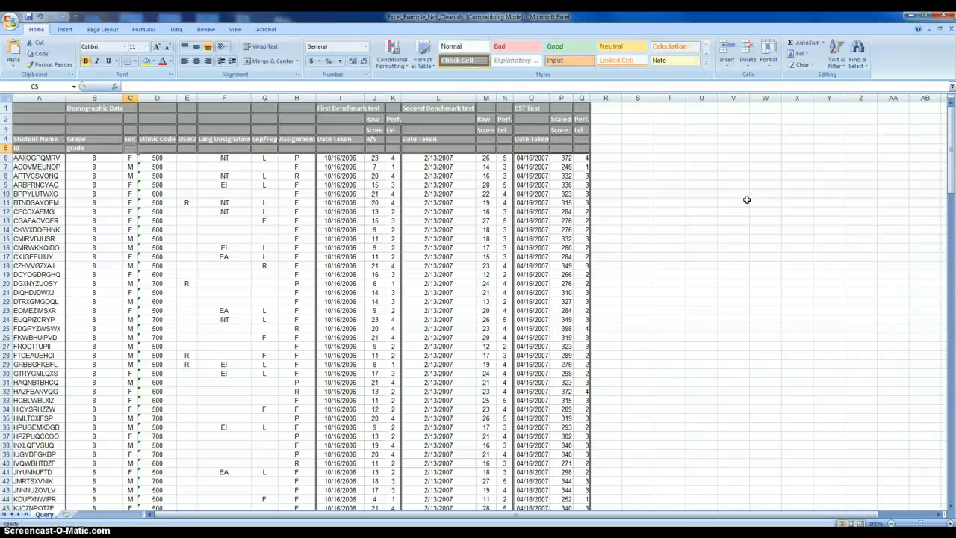
type("sex")
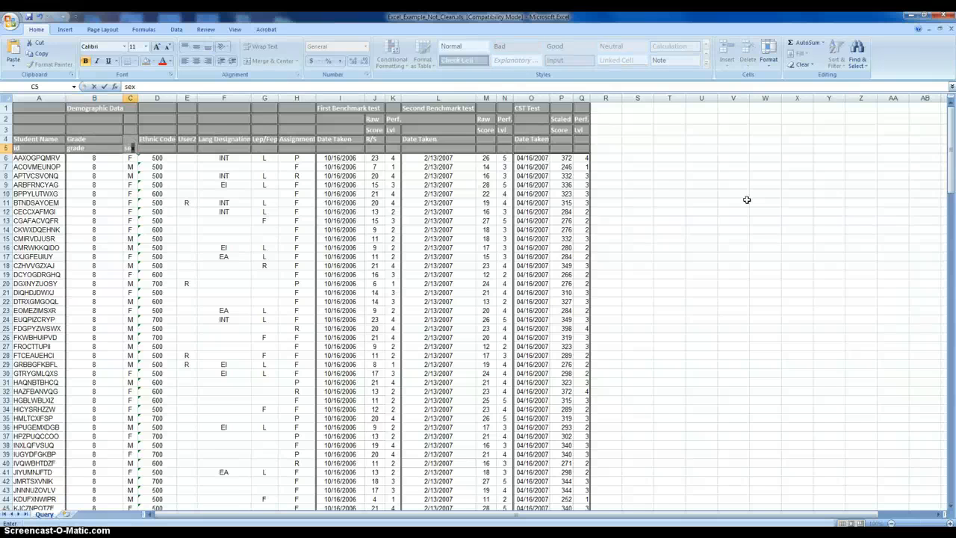
key("Tab")
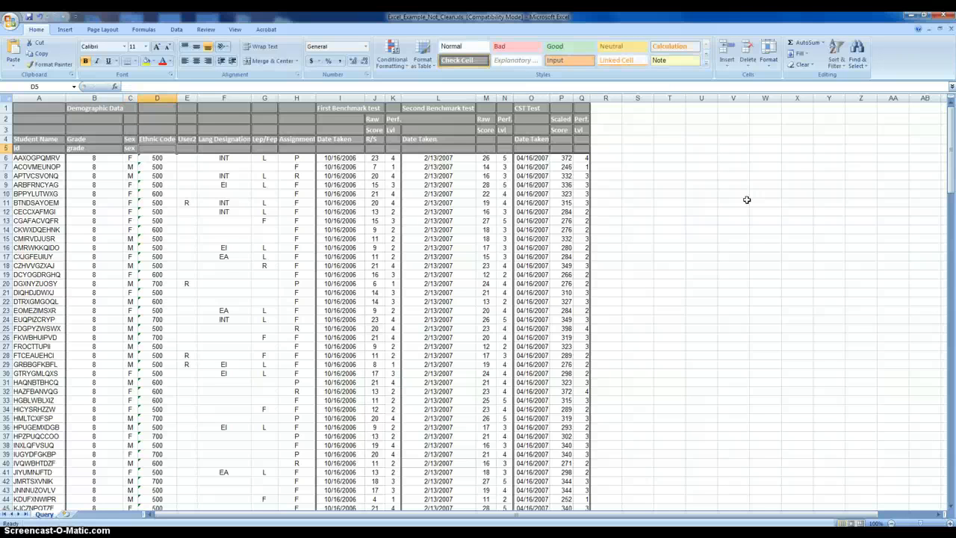
Enter ethnic in D5 under Ethnic Code and user2 in E5 under User2.
type("e")
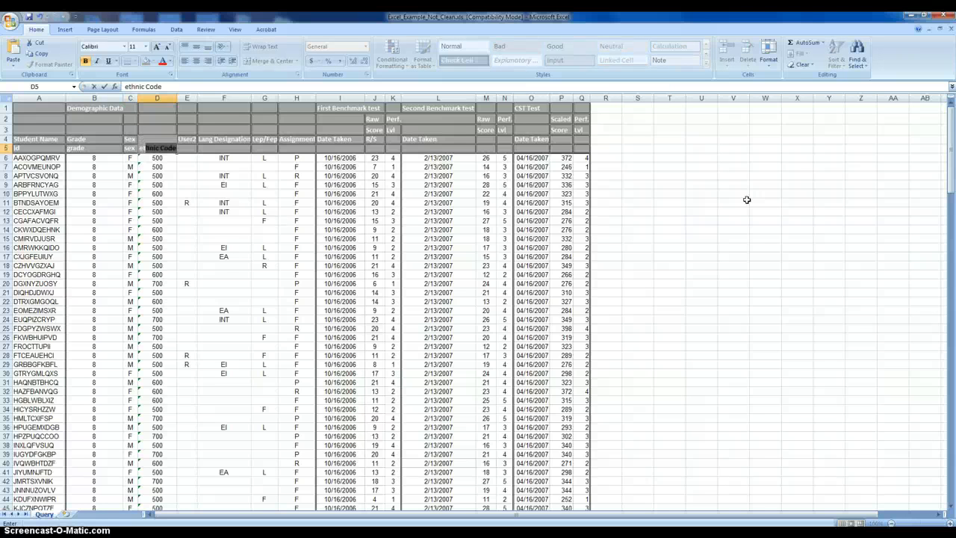
type("thnic")
key("BackSpace")
key("Tab")
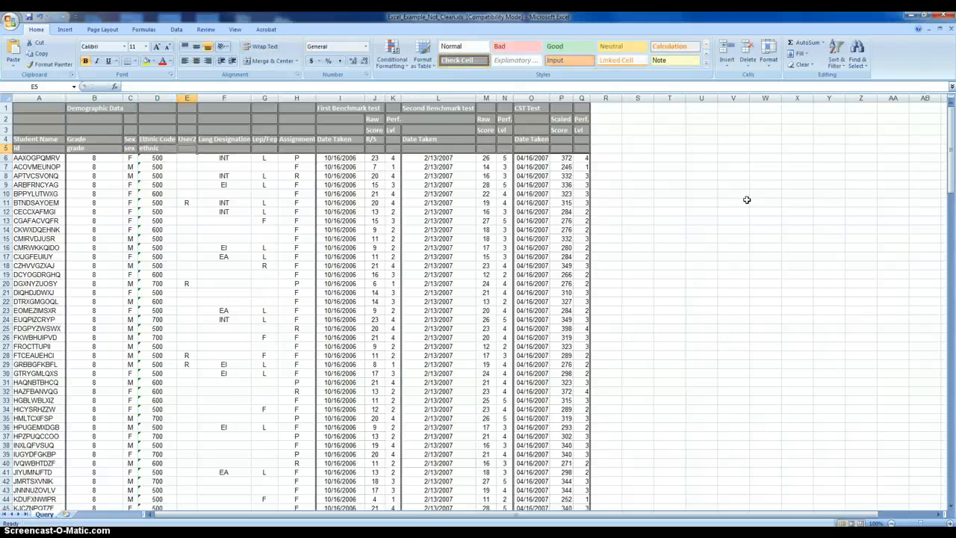
type("uswr2")
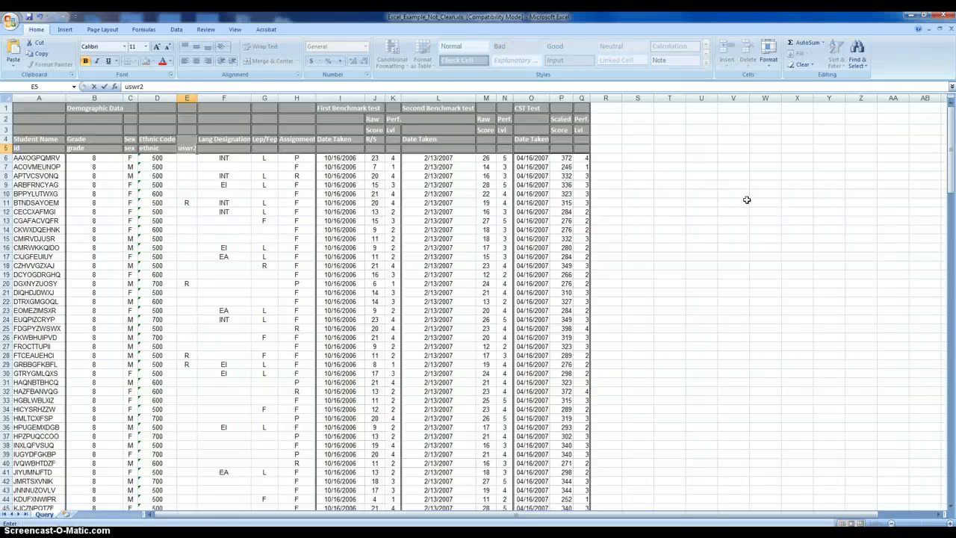
key("BackSpace")
key("BackSpace")
key("BackSpace")
type("er2")
key("Tab")
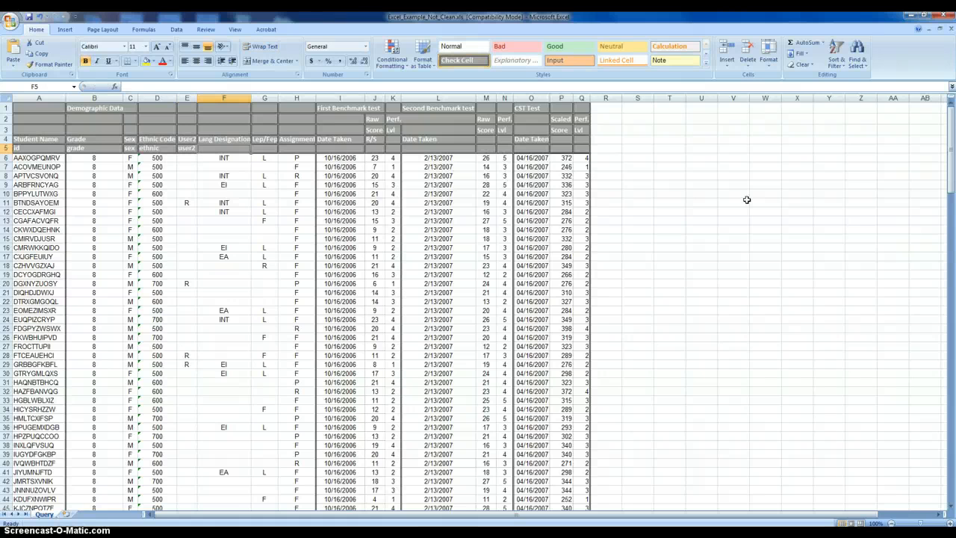
Enter lang in F5 under Lang Designation and lep in G5 under Lep/Fep.
type("lang")
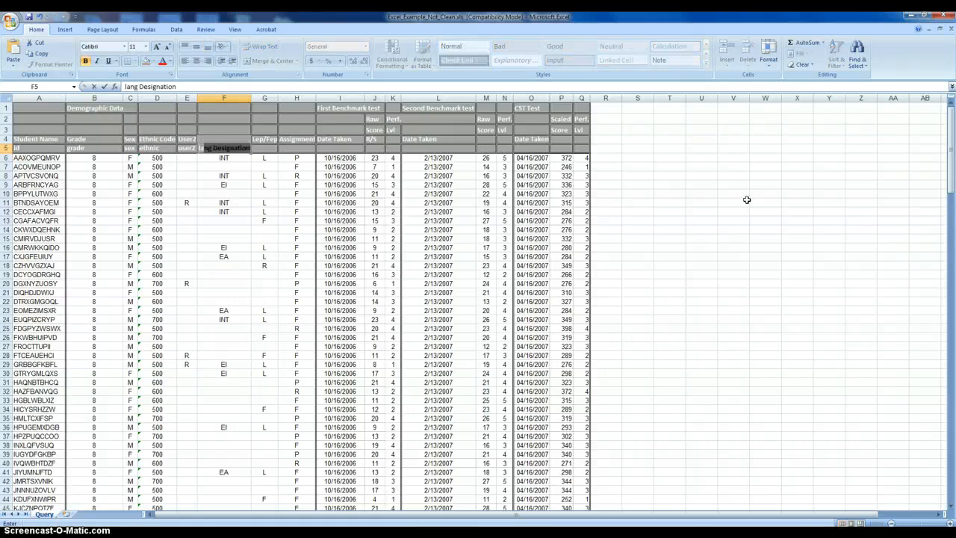
key("BackSpace")
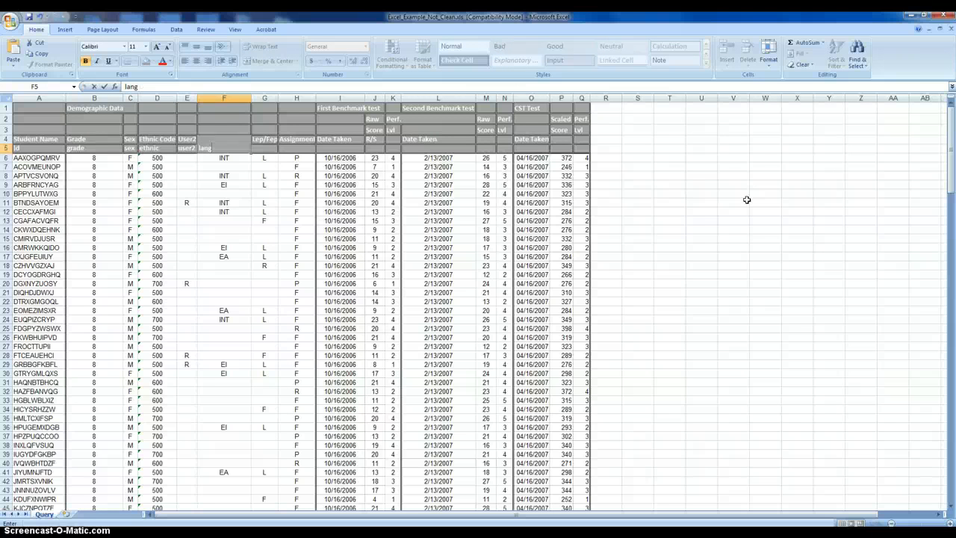
key("Return")
key("Up")
key("Right")
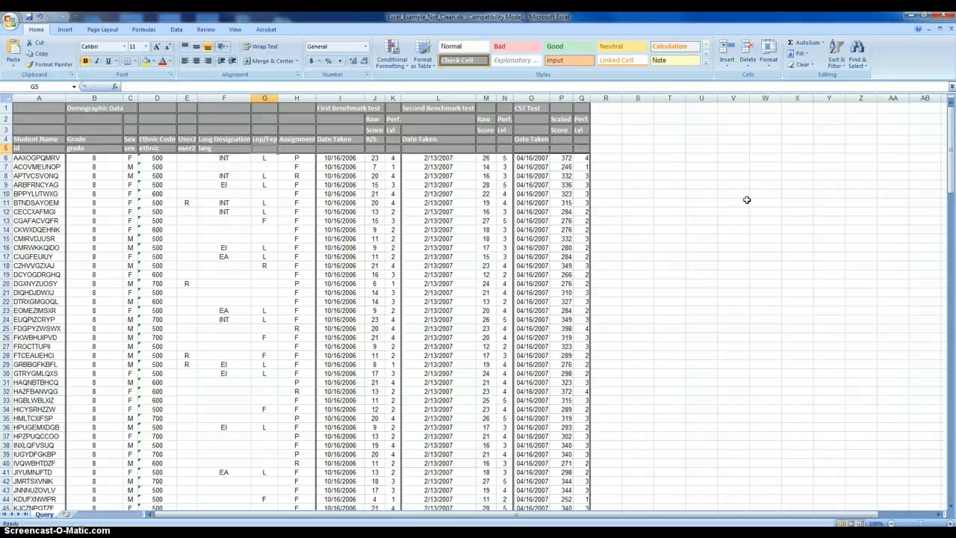
type("lep")
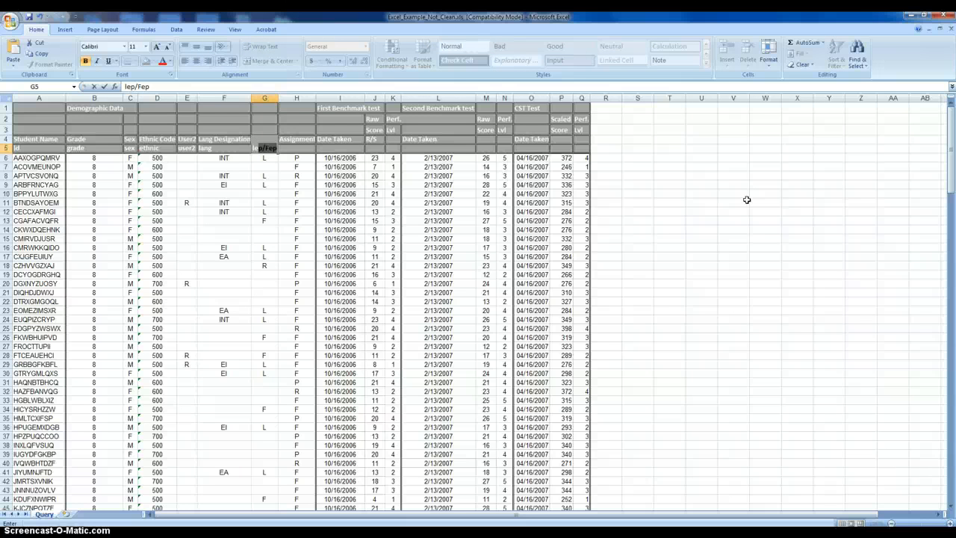
key("BackSpace")
key("Return")
Enter Assignment as the variable name in H5, below the existing Assignment heading.
key("Up")
key("Right")
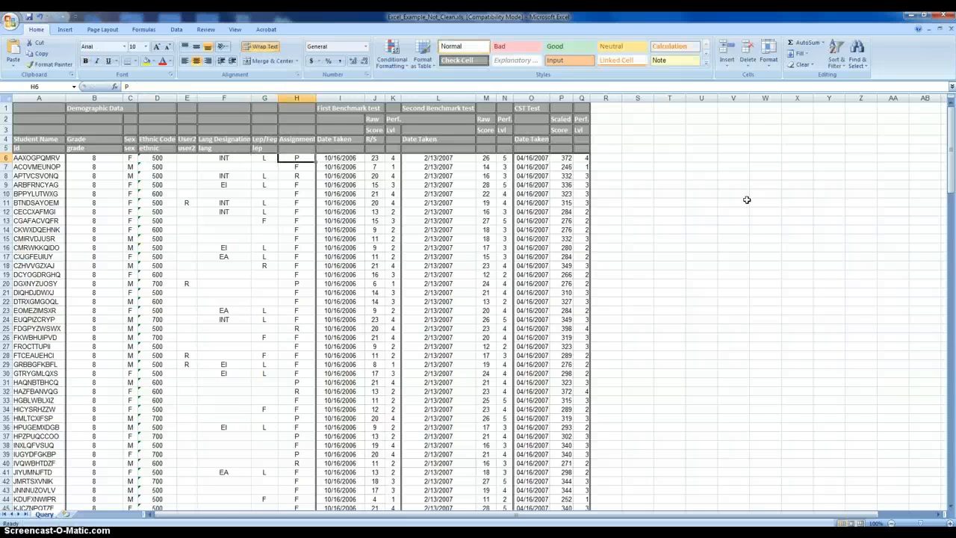
type("assing")
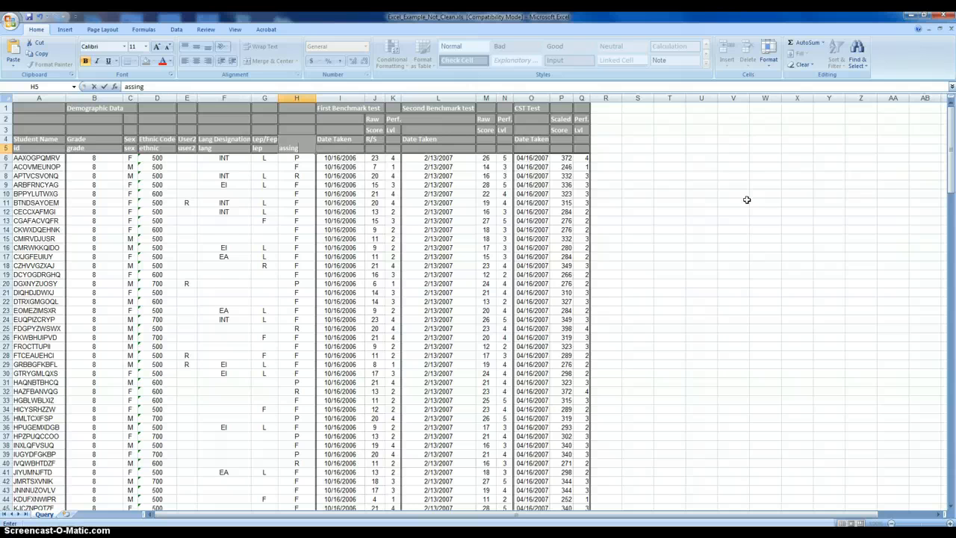
key("BackSpace")
key("BackSpace")
type("ignment")
key("Tab")
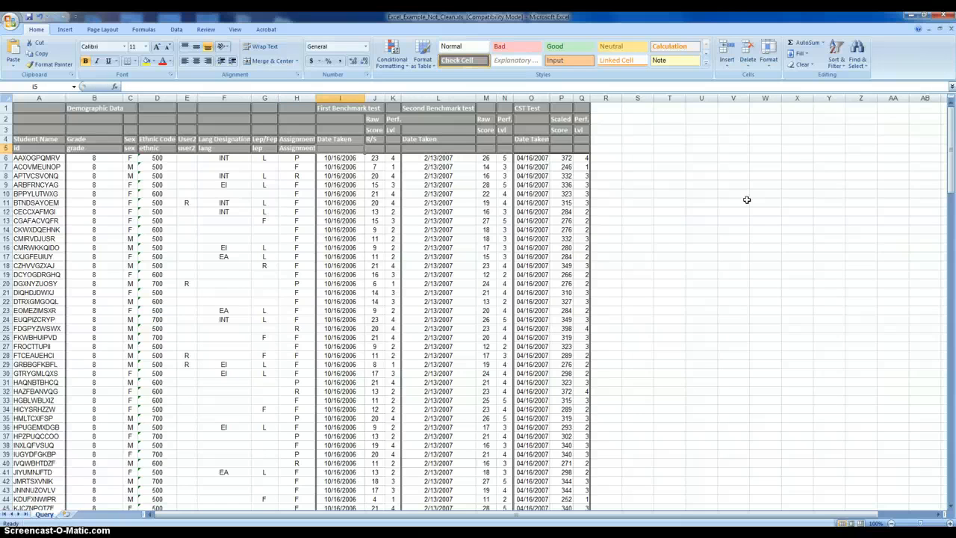
Name the first benchmark test's raw score column rw1 in J5 and its performance level column pff1 in K5.
key("Tab")
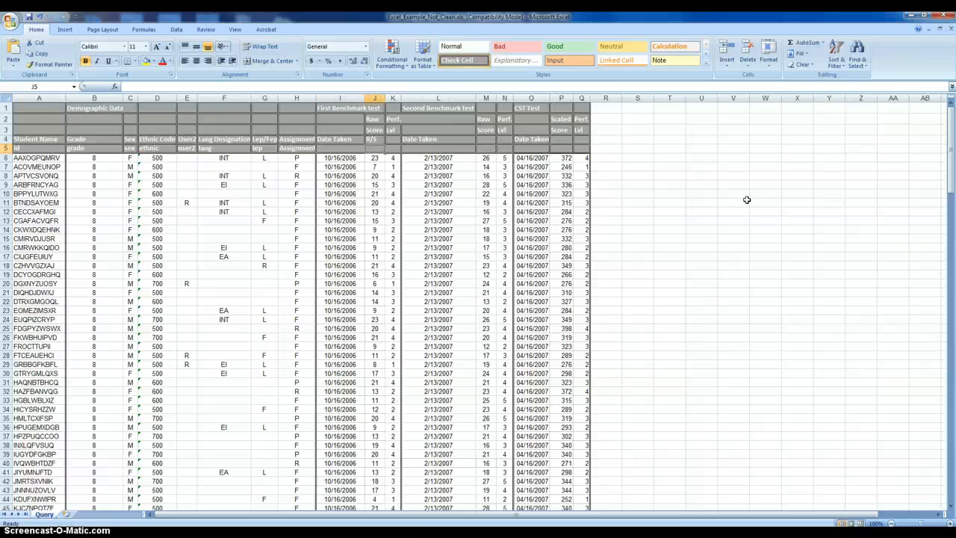
type("rw")
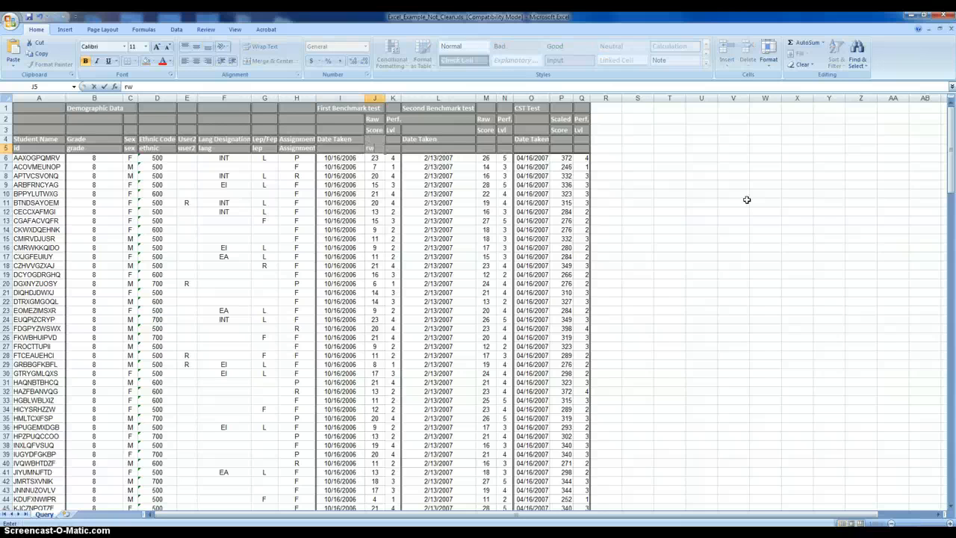
type("1")
key("shift+Tab")
key("Tab")
key("Tab")
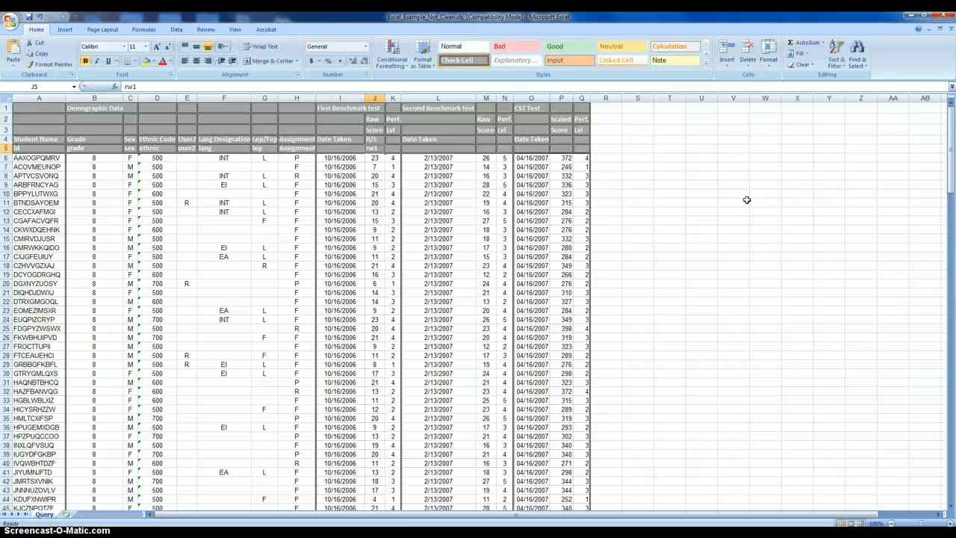
type("pf")
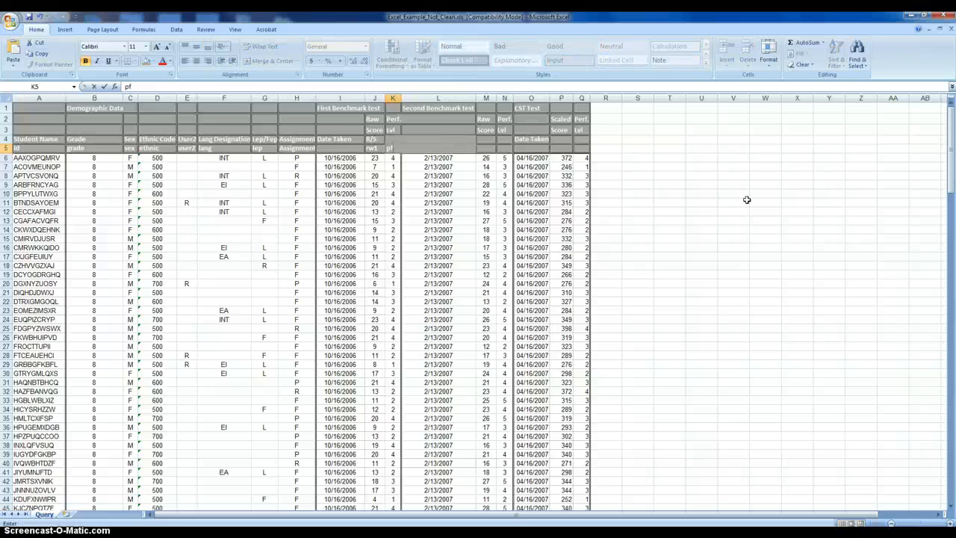
type("f1")
key("Return")
Name the second benchmark test's raw score column rw2 in M5 and its performance level column perf2 in N5.
key("Right")
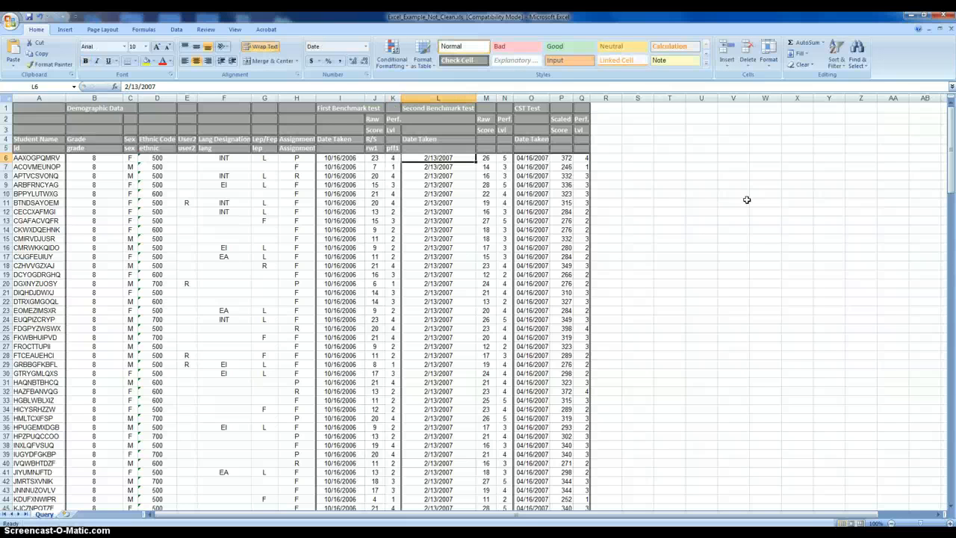
key("Up")
key("Right")
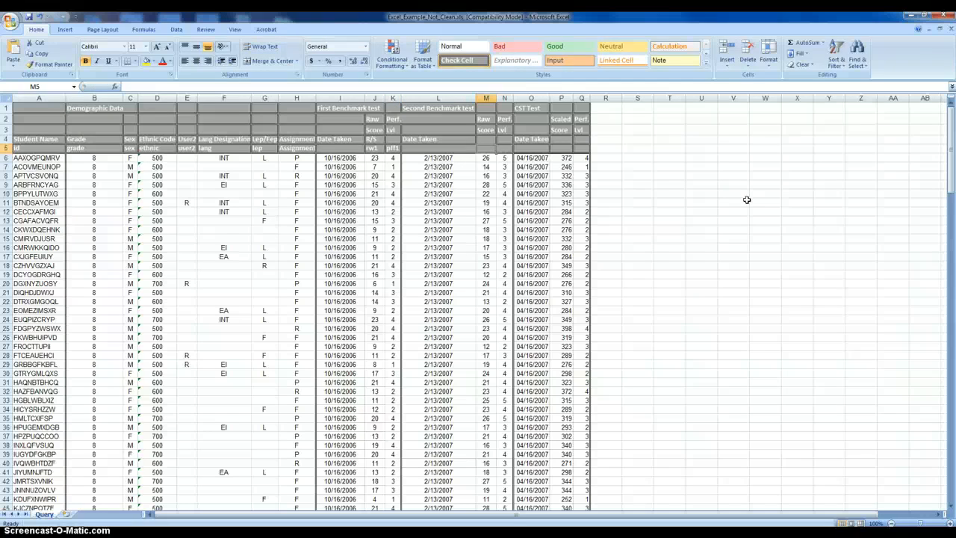
type("rw2")
key("Right")
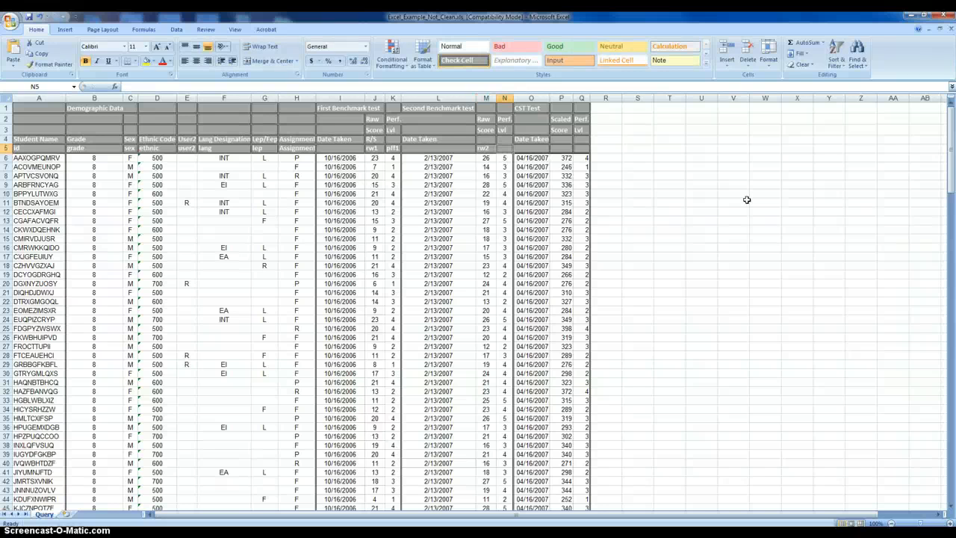
type("perf.")
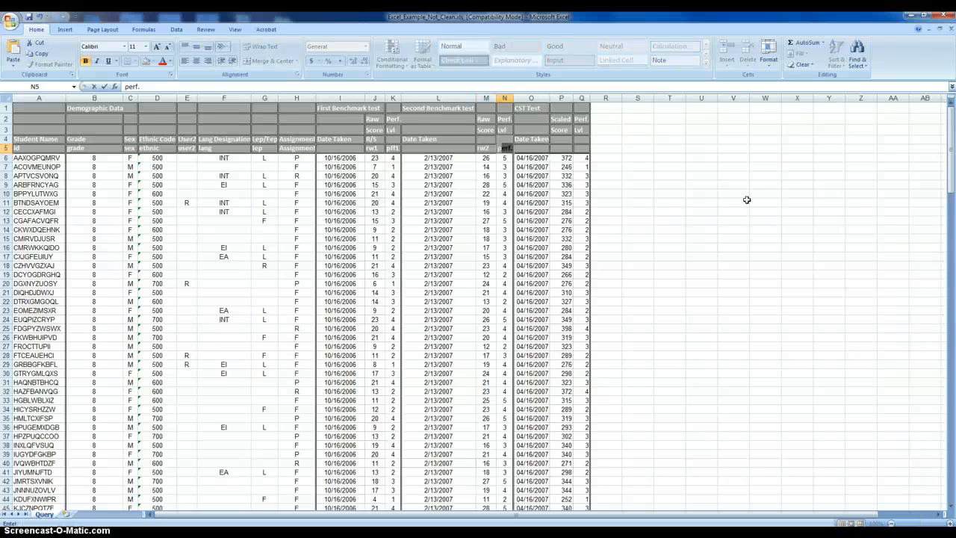
key("BackSpace")
type("2")
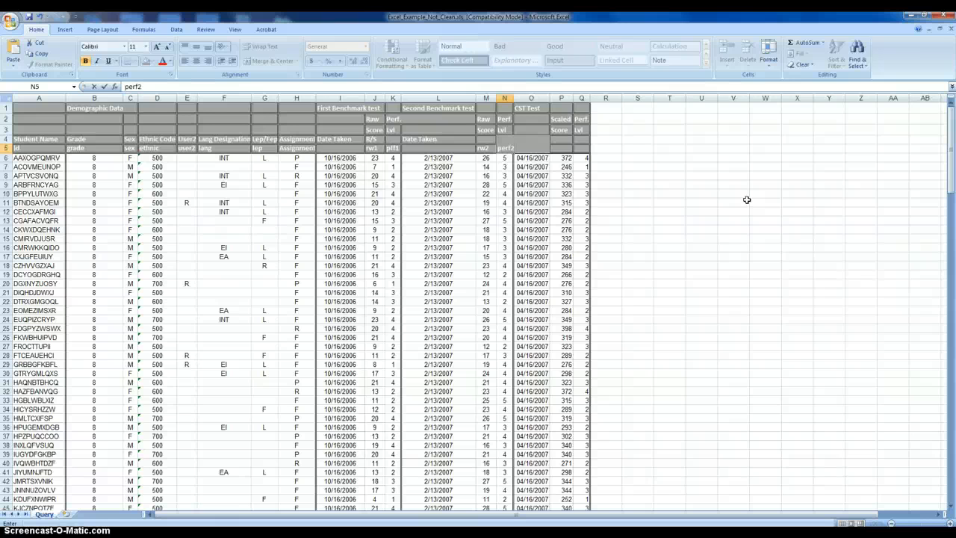
key("Return")
Name the CST test's scaled score column cstss in P5 and its performance level column csrpl in Q5.
key("Up")
key("Right")
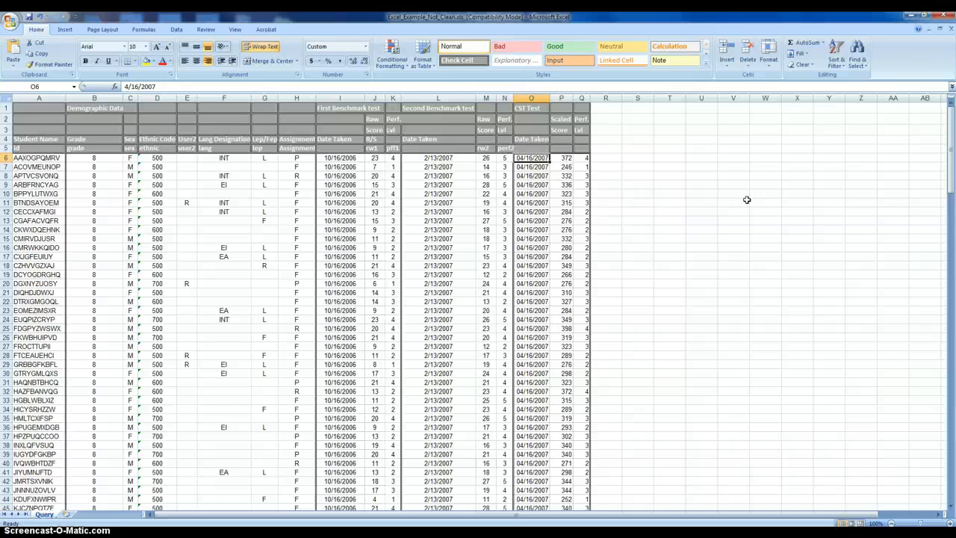
key("Right")
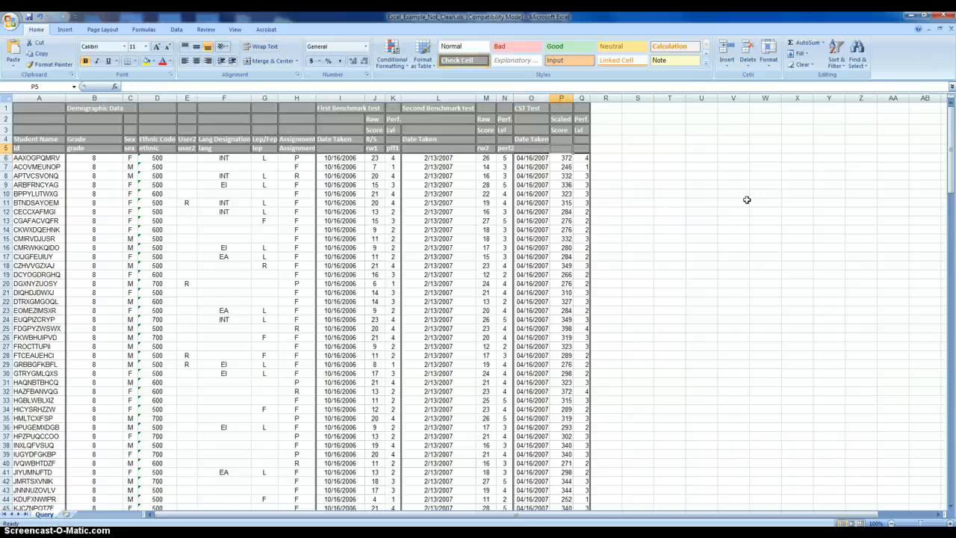
type("csr")
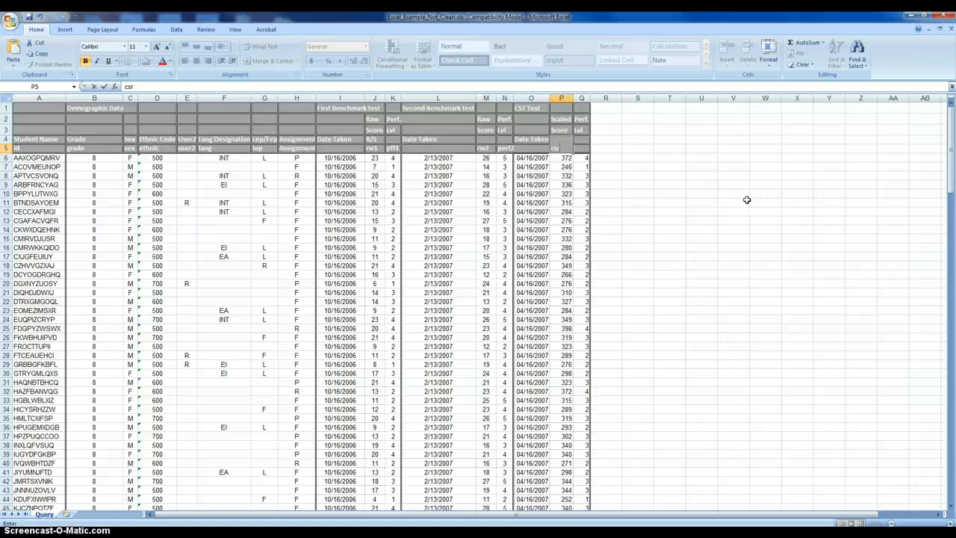
key("BackSpace")
type("tss")
key("Tab")
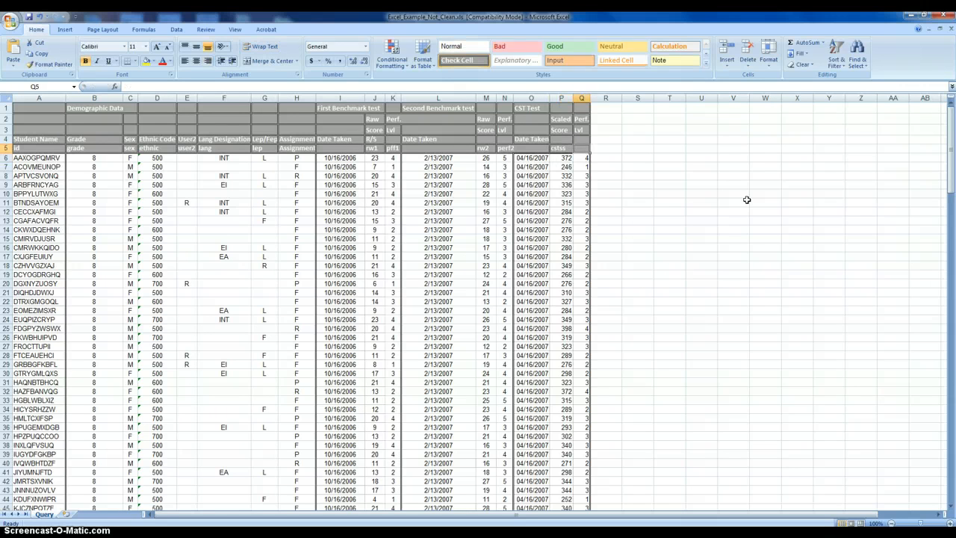
type("csr")
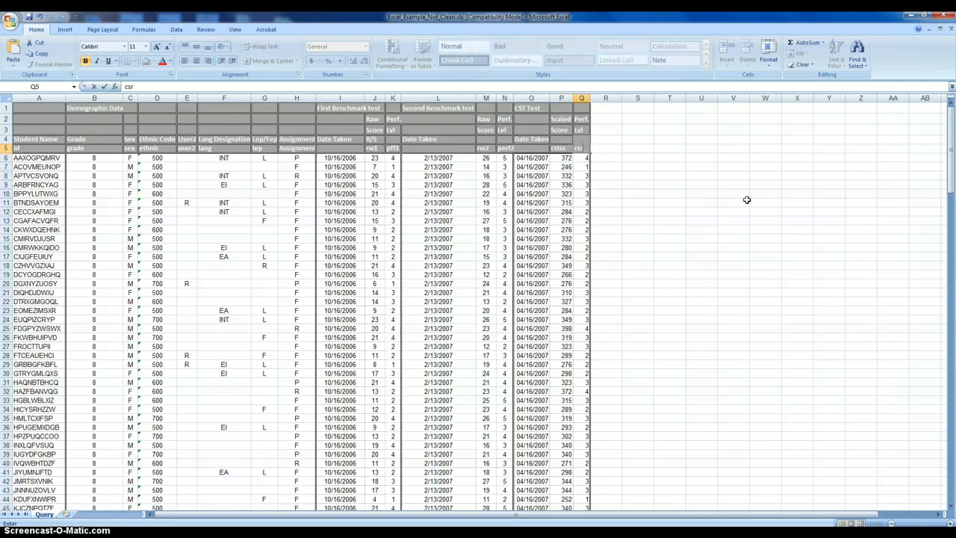
type("pl")
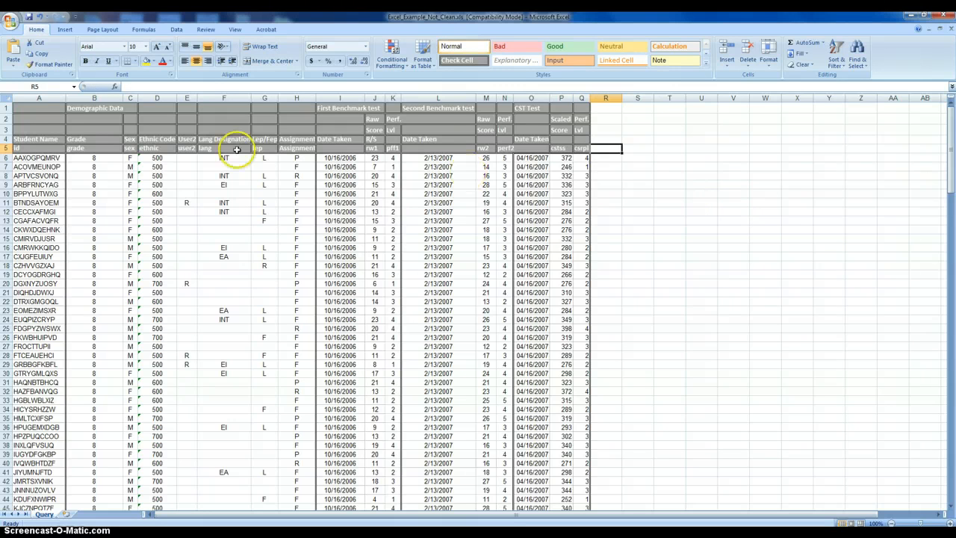
Delete the four original header rows, rows 1 to 4, above the row of short variable names.
left_click(6, 107)
left_click_drag(6, 122, 8, 139)
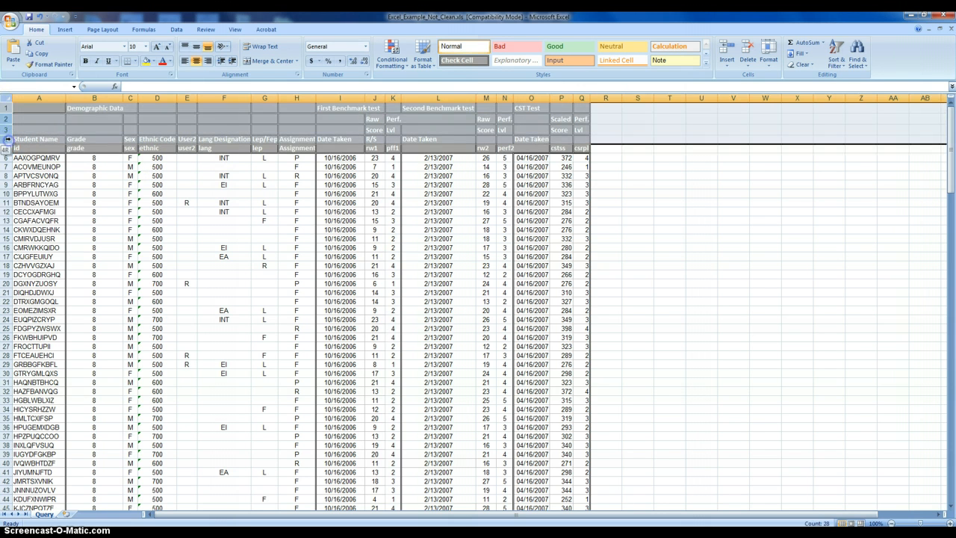
right_click(5, 129)
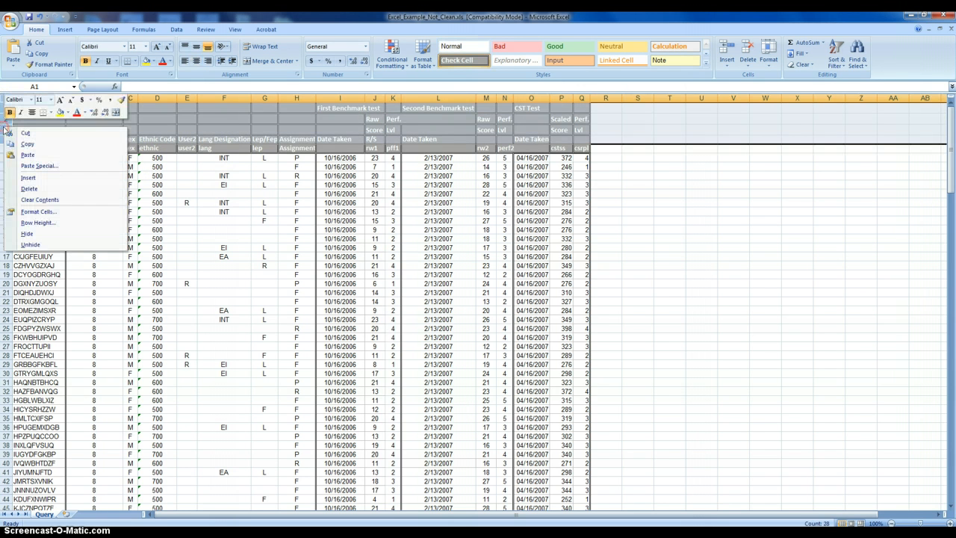
left_click(28, 189)
Apply the Normal cell style to the variable names in row 1, from id through csrpl.
left_click(581, 134)
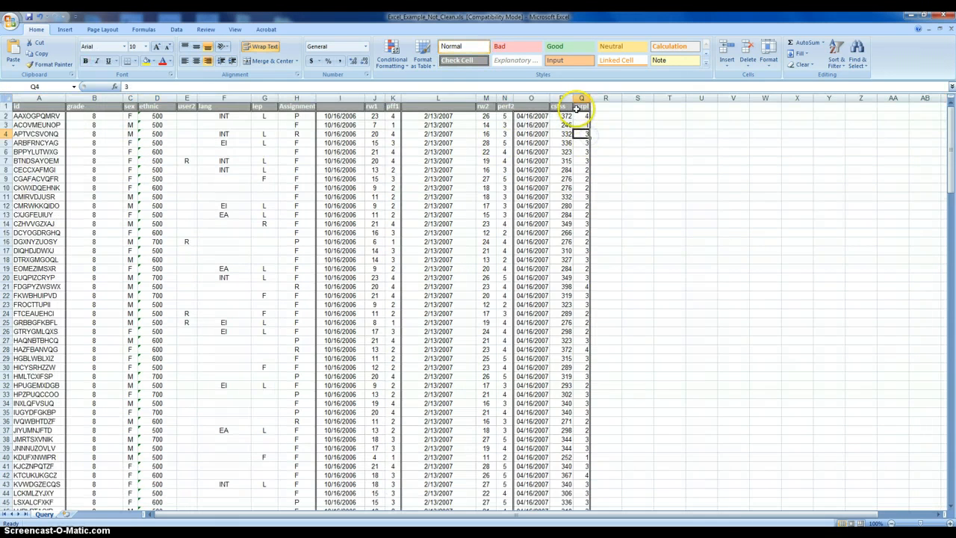
left_click_drag(577, 109, 21, 104)
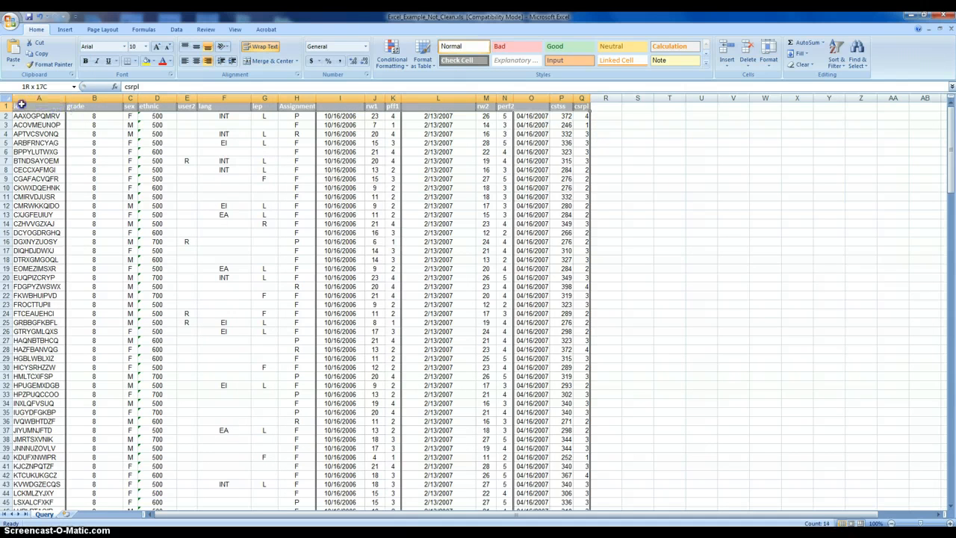
left_click(461, 50)
left_click(609, 124)
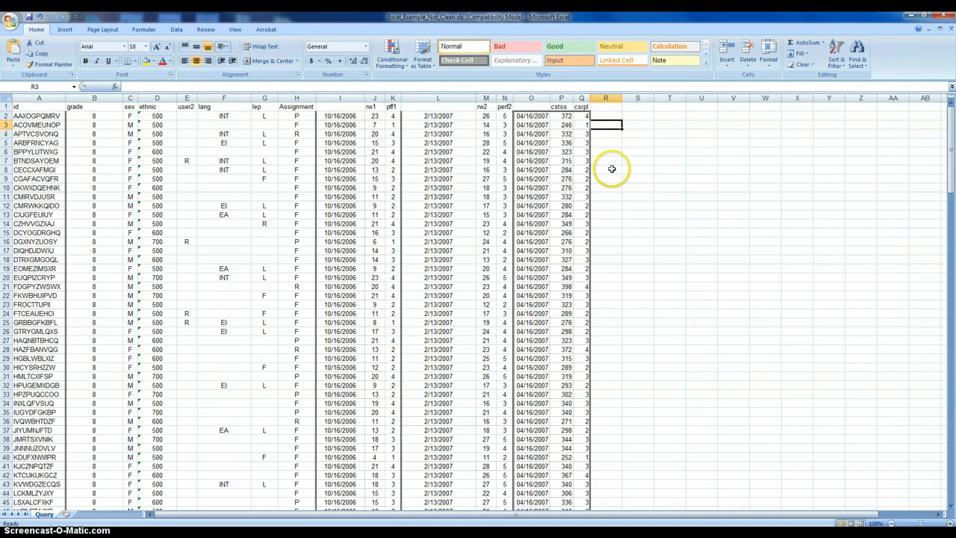
left_click(612, 158)
left_click(626, 145)
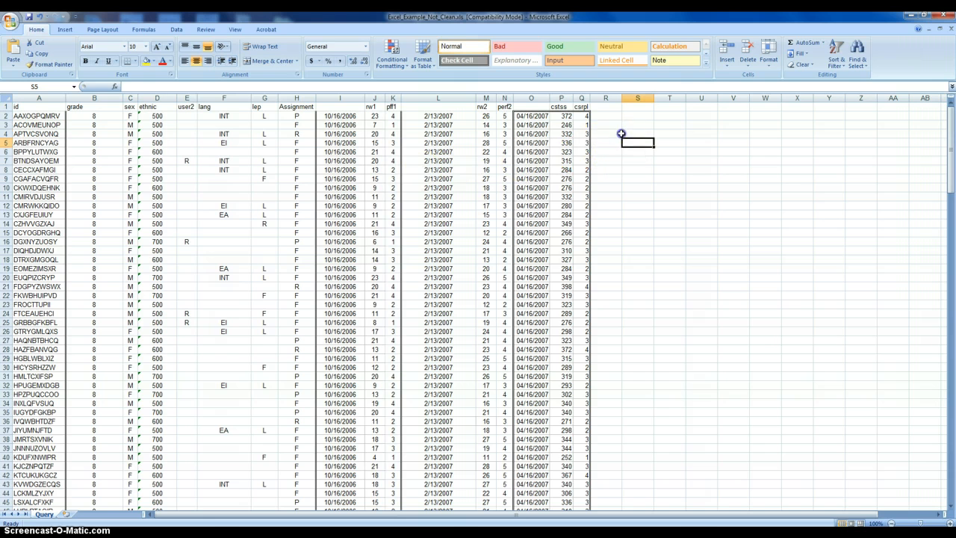
left_click(619, 134)
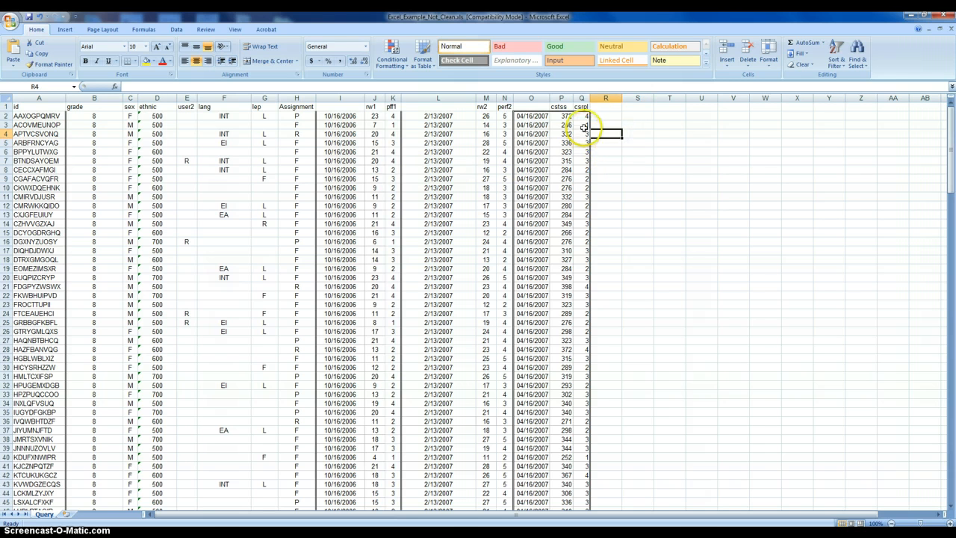
Delete the unnamed date columns of the first and second benchmark tests.
right_click(348, 99)
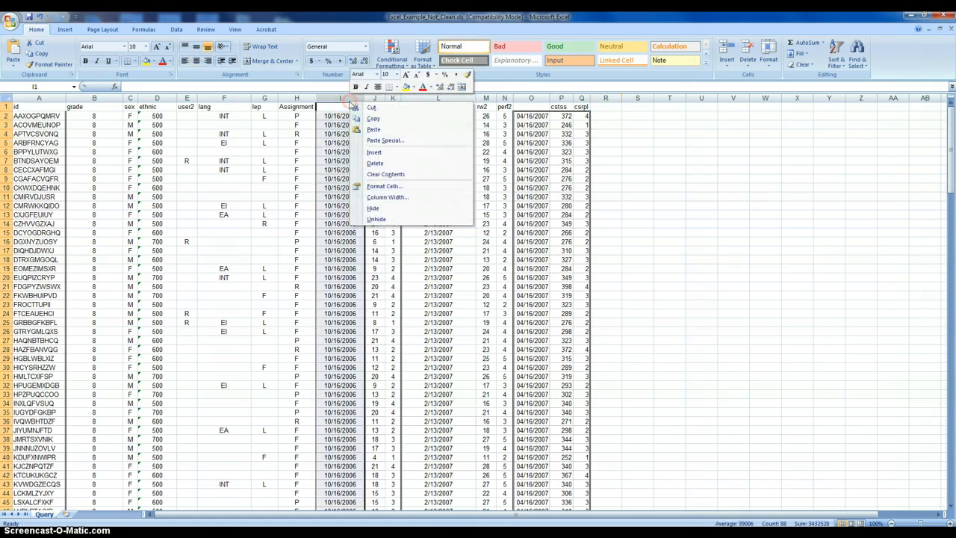
left_click(375, 163)
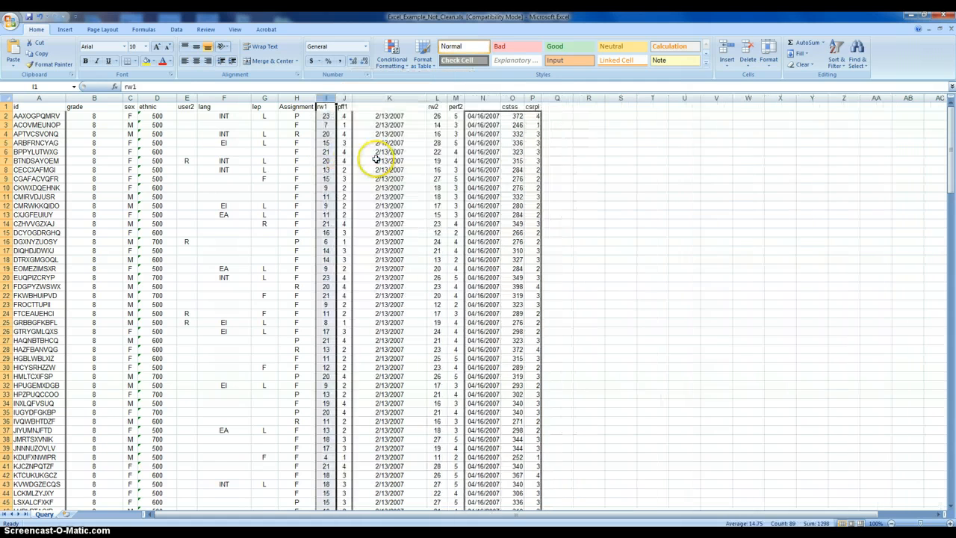
left_click(401, 97)
right_click(402, 99)
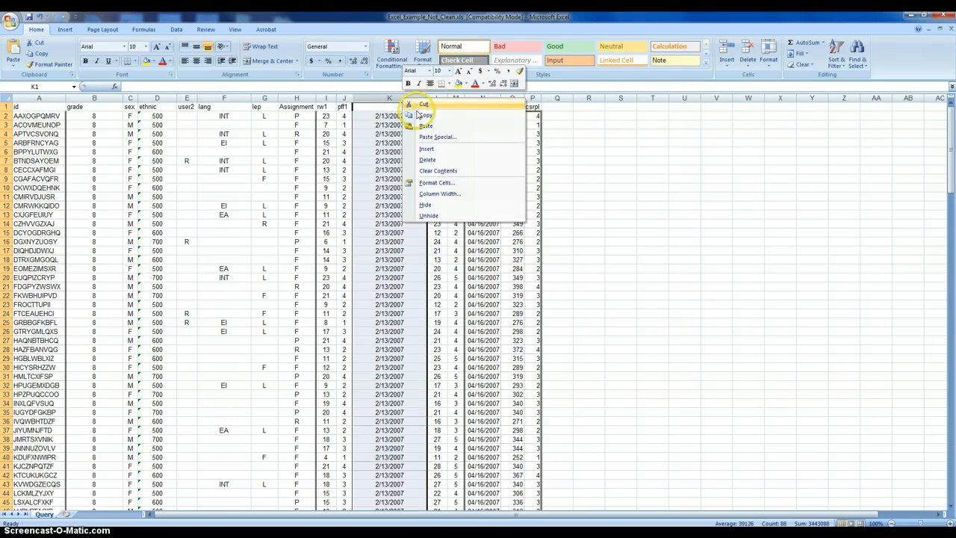
left_click(427, 161)
left_click(506, 142)
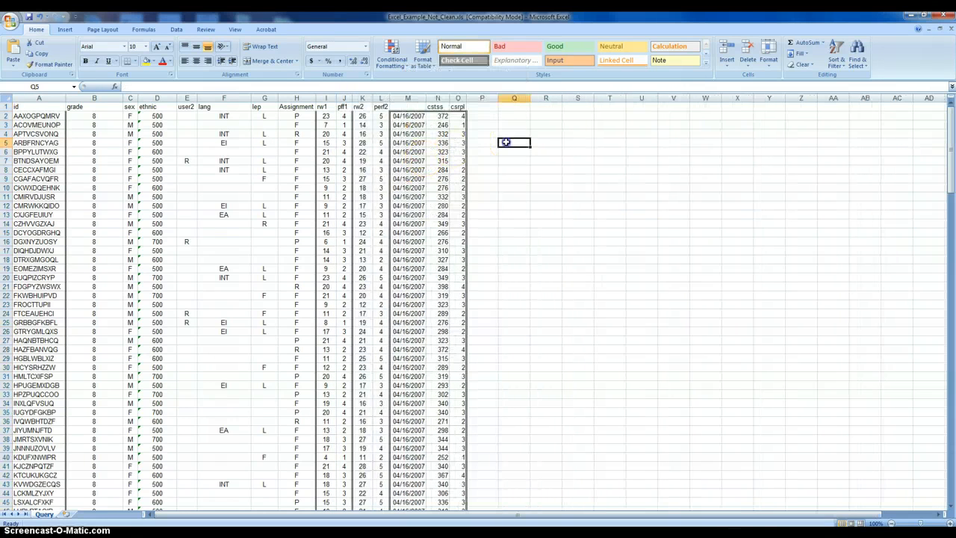
Delete the unnamed CST test date column between perf2 and cstss.
left_click(407, 98)
right_click(408, 98)
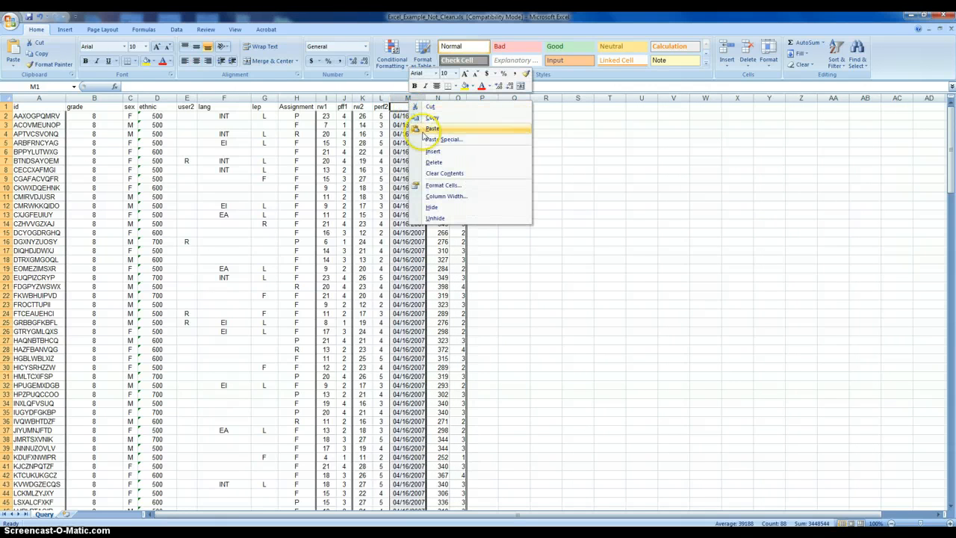
left_click(434, 163)
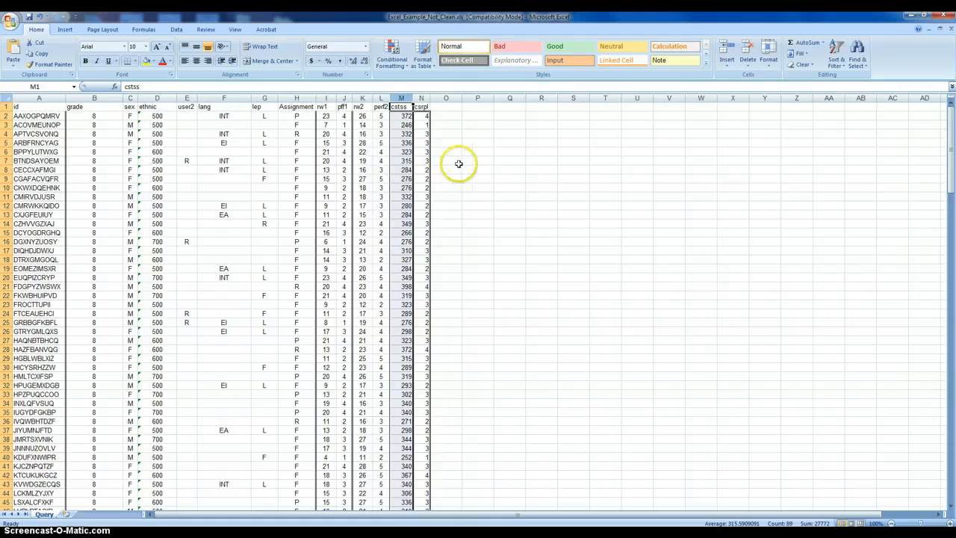
left_click(459, 163)
left_click(456, 144)
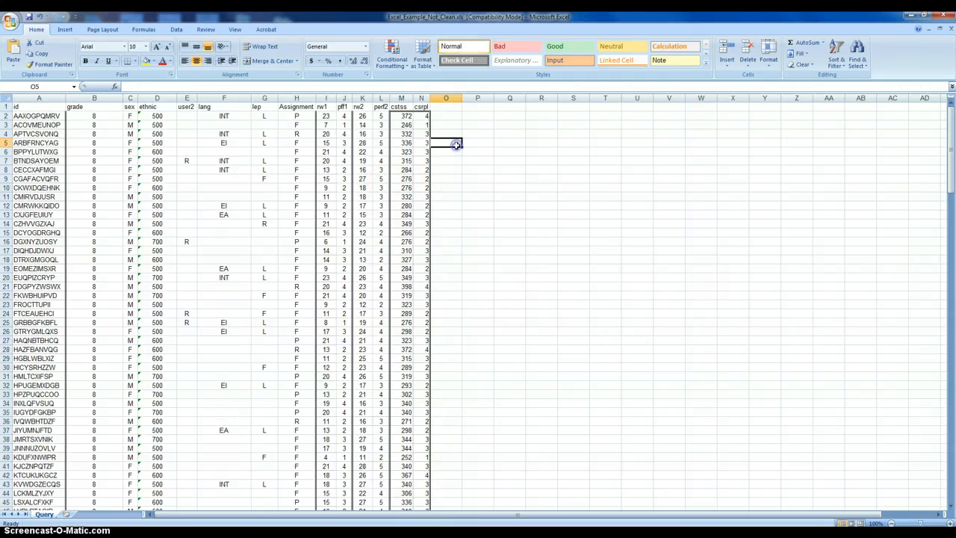
Remove all cell borders from columns A through O.
mouse_move(39, 98)
left_mouse_down()
mouse_move(180, 108)
mouse_move(441, 100)
left_mouse_up()
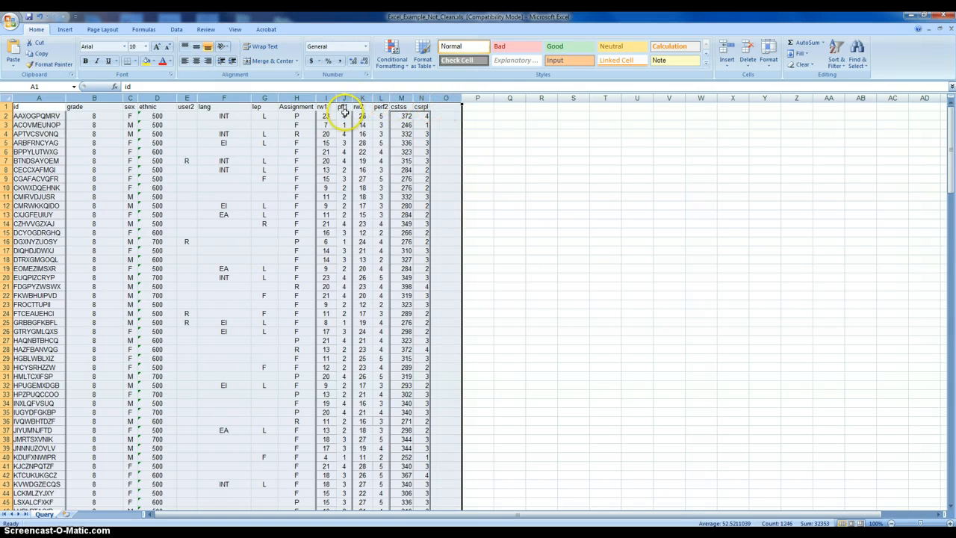
left_click(137, 62)
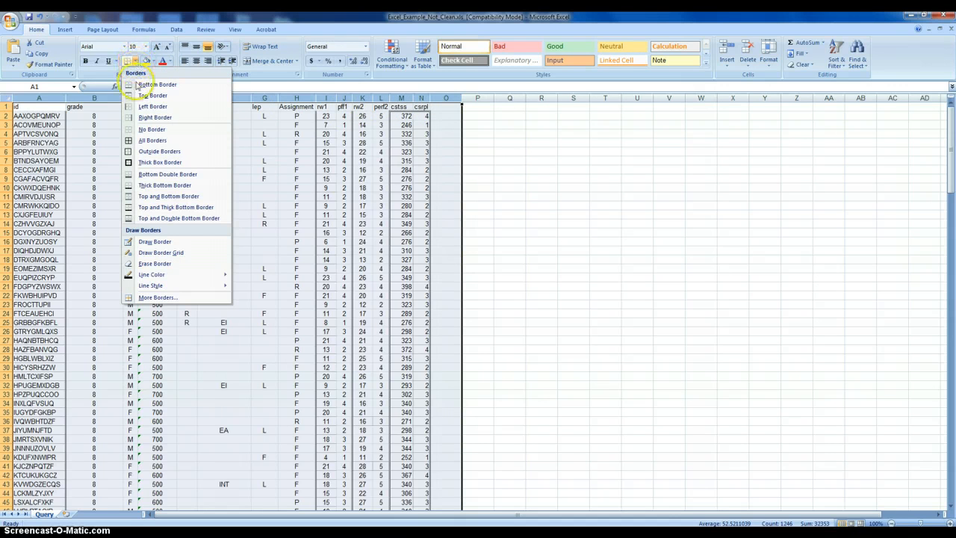
left_click(144, 129)
left_click(446, 148)
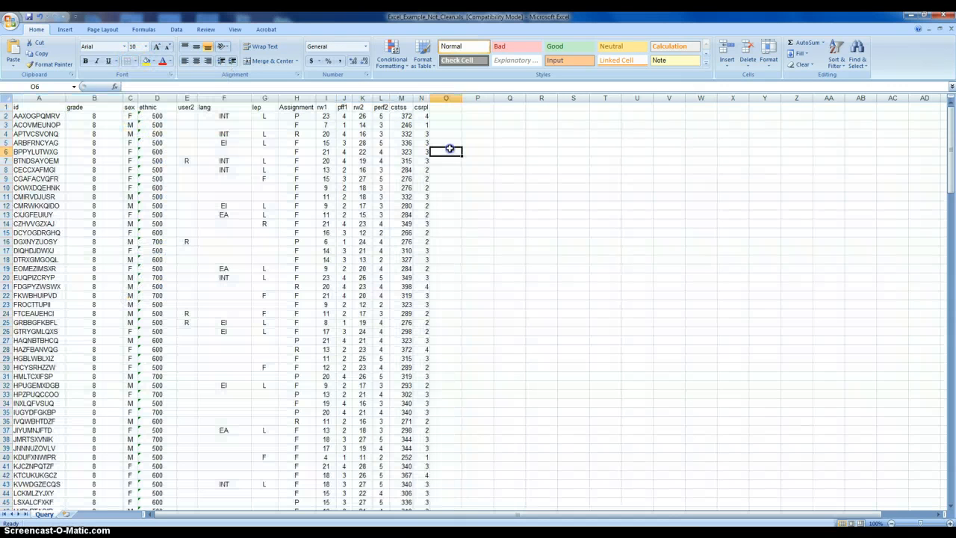
left_click(464, 116)
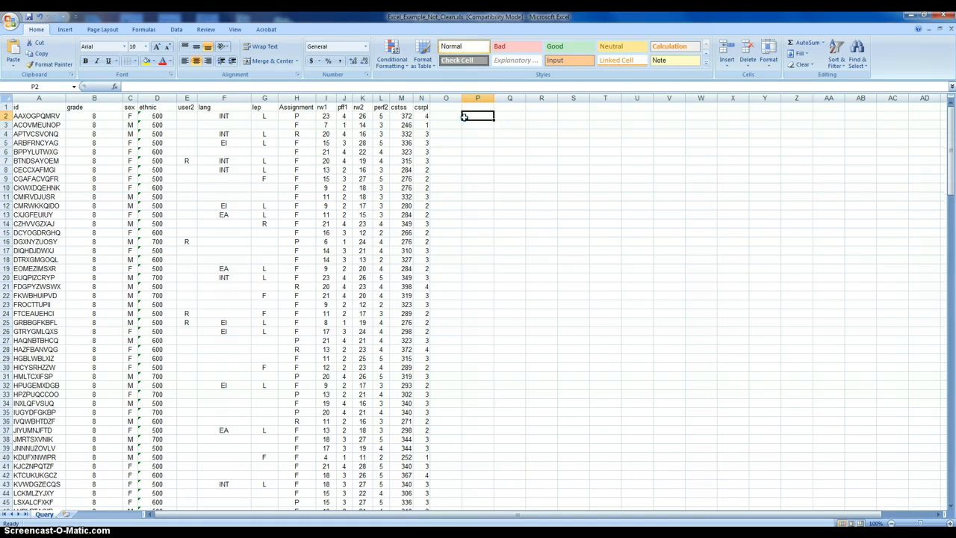
Go down the id column from A2 to A14 to check that each student occupies one row.
left_click(23, 116)
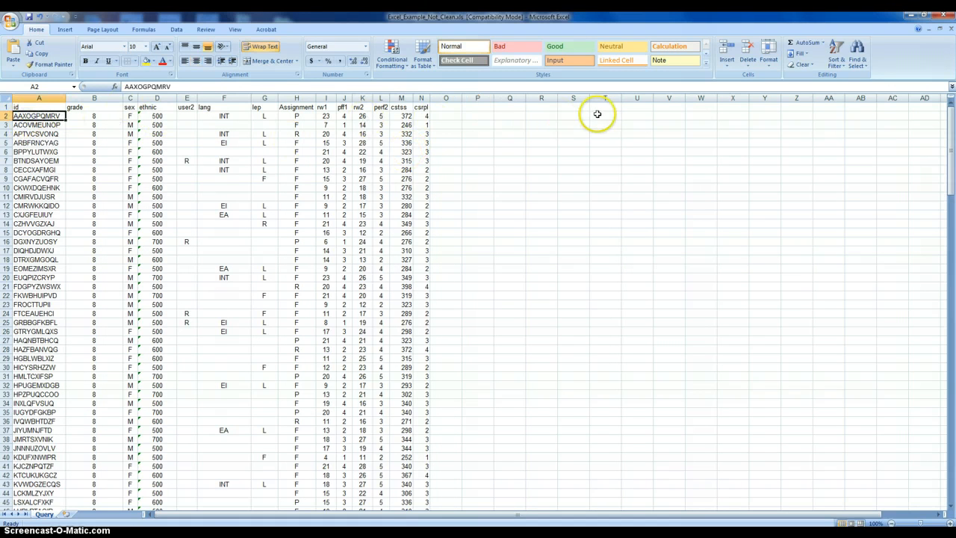
key("Down")
key("Down")
key("Down")
key("Down")
key("Down")
key("Down")
key("Down")
key("Down")
key("Down")
key("Down")
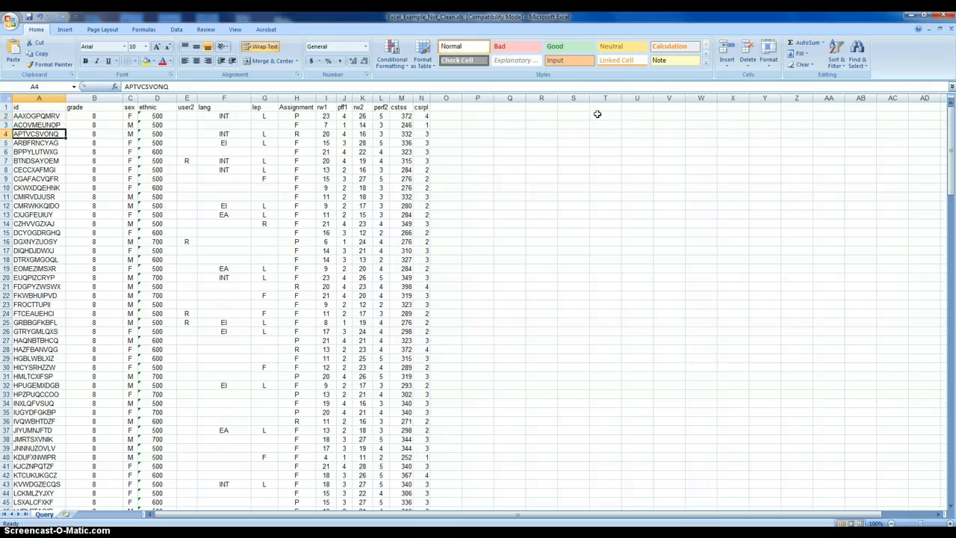
key("Down")
key("Down")
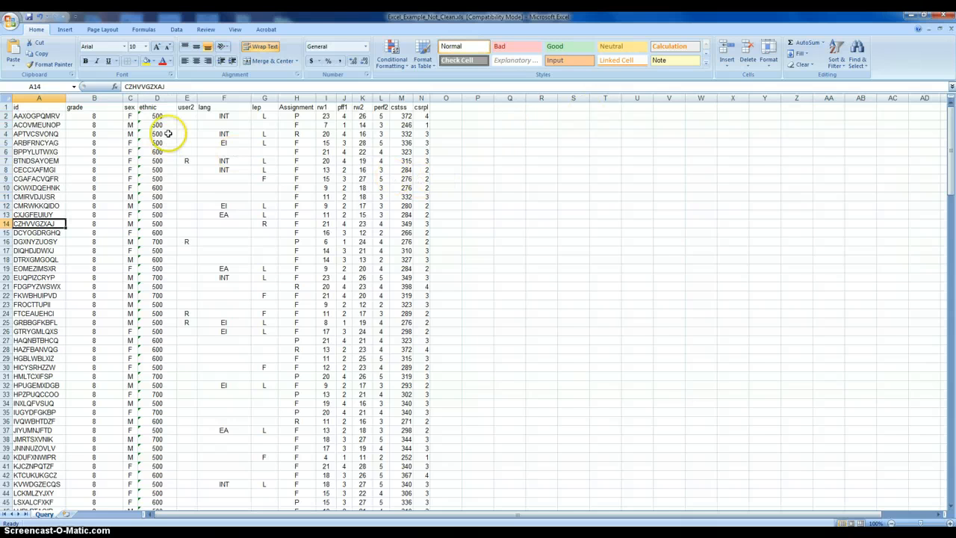
Review the variable names across row 1 from grade to csrpl, and check the data down to the last student row.
left_click(105, 109)
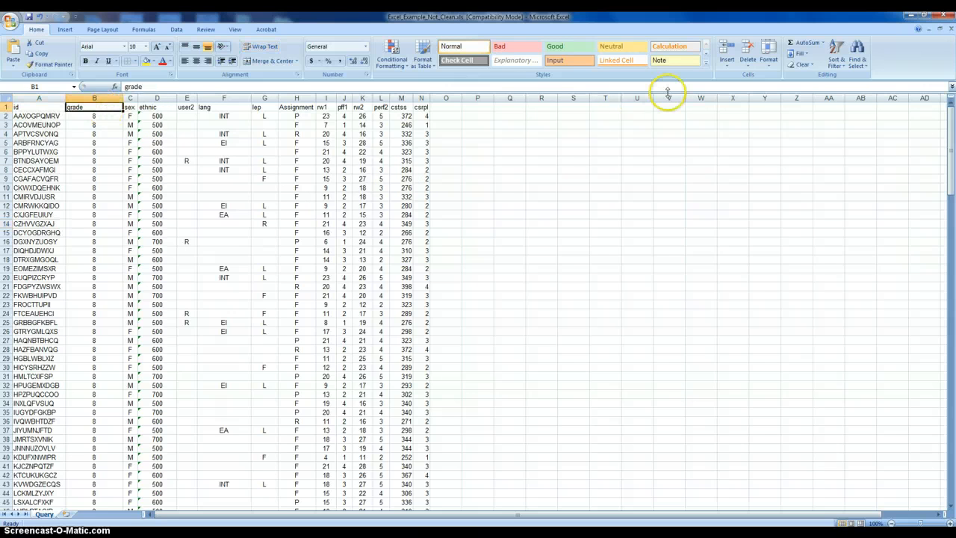
key("Right")
key("Right")
key("Right")
key("Right")
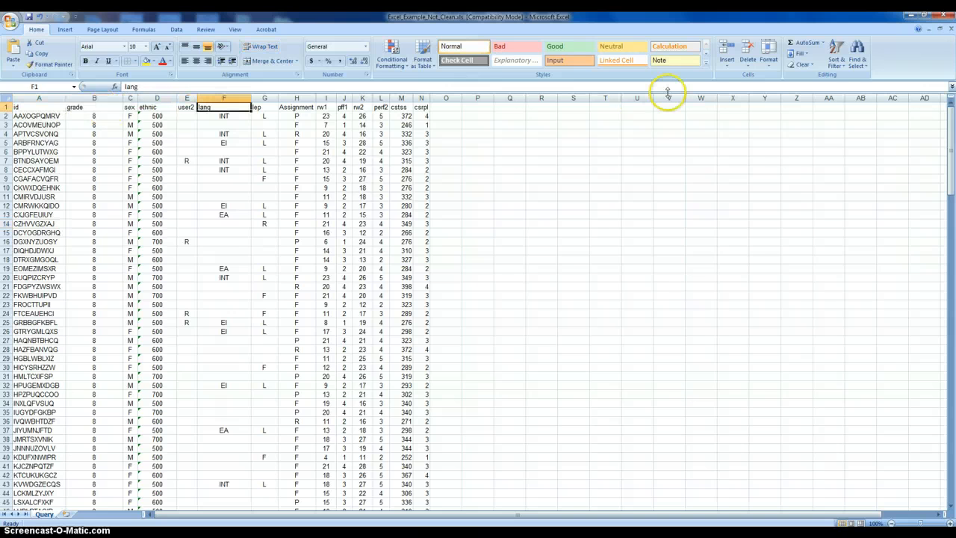
key("Right")
key("Right")
key("Right")
key("Right")
key("Right")
key("Right")
key("Right")
key("Right")
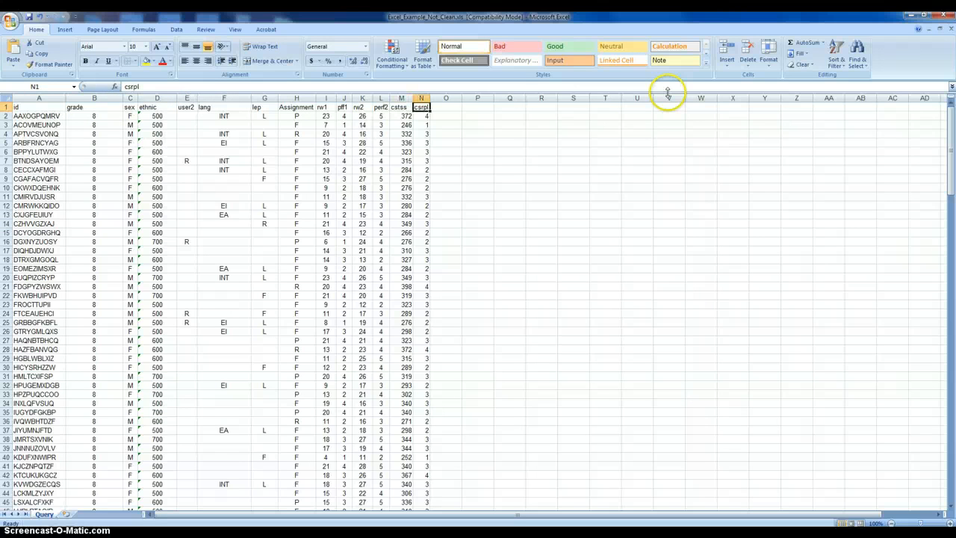
key("Right")
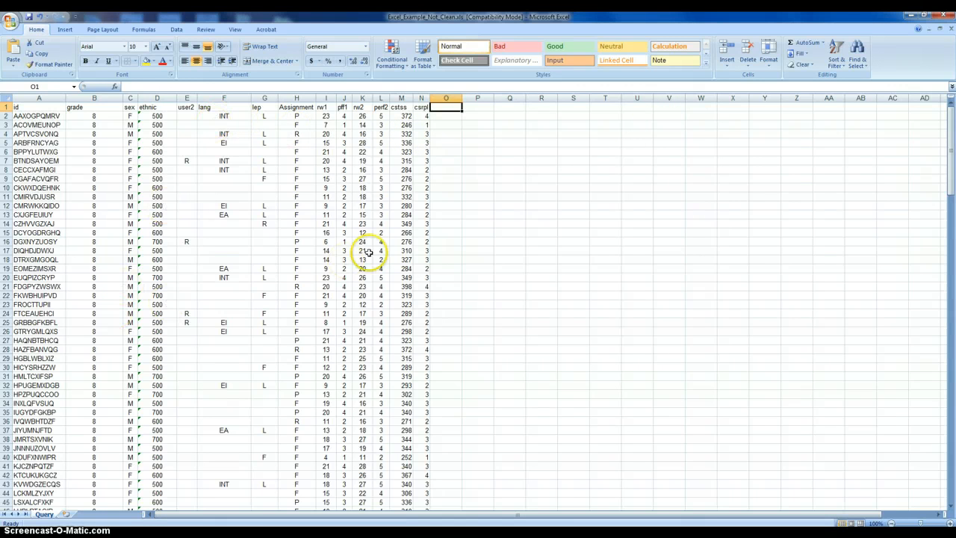
scroll(446, 273, "down", 20)
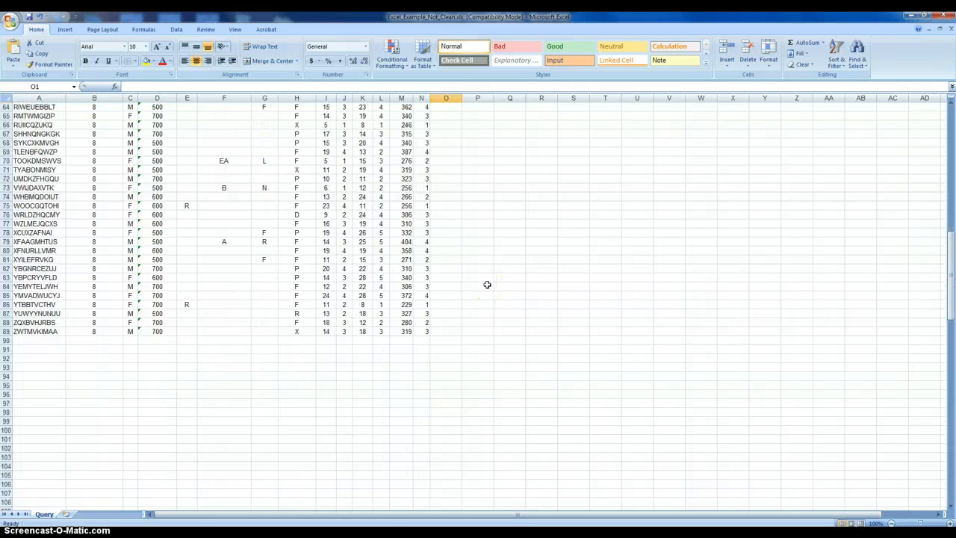
scroll(467, 344, "up", 20)
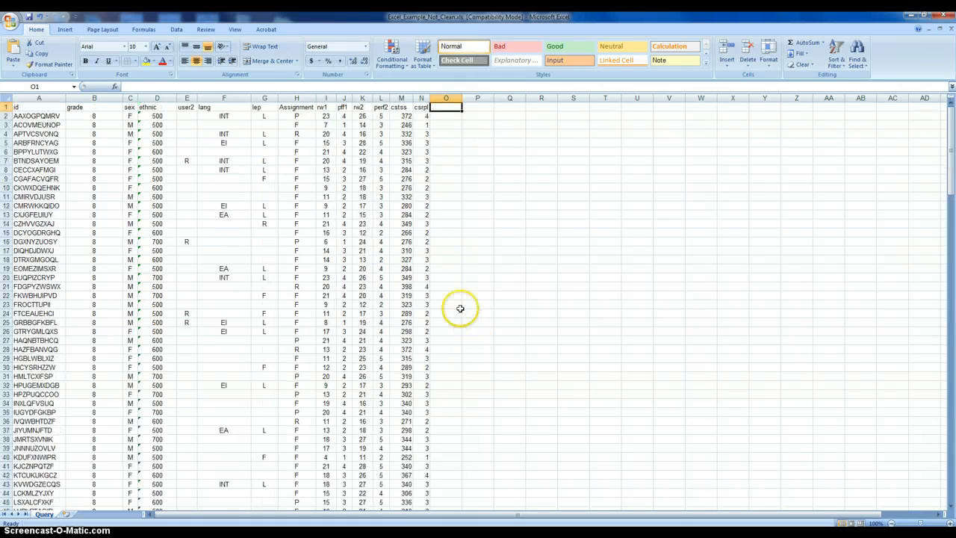